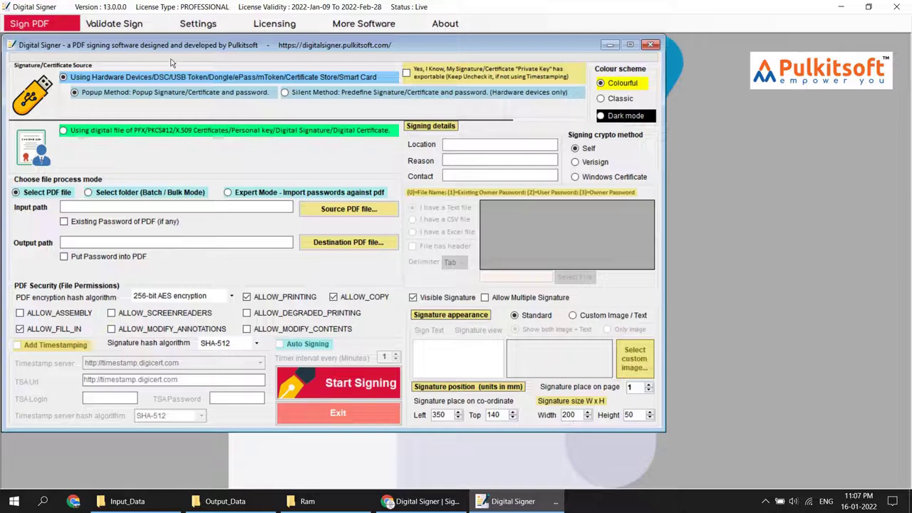
Step: Try the classic and dark colour schemes, then return to the colourful scheme
left_click(622, 100)
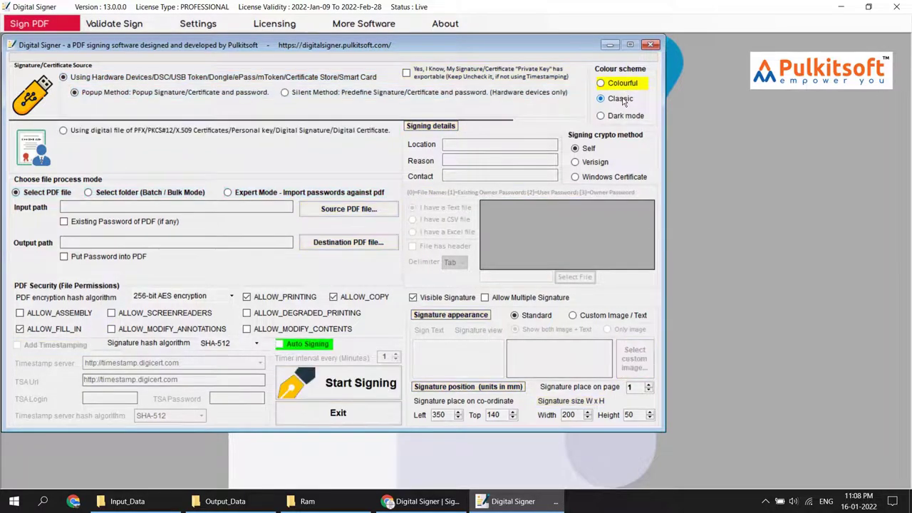
left_click(626, 117)
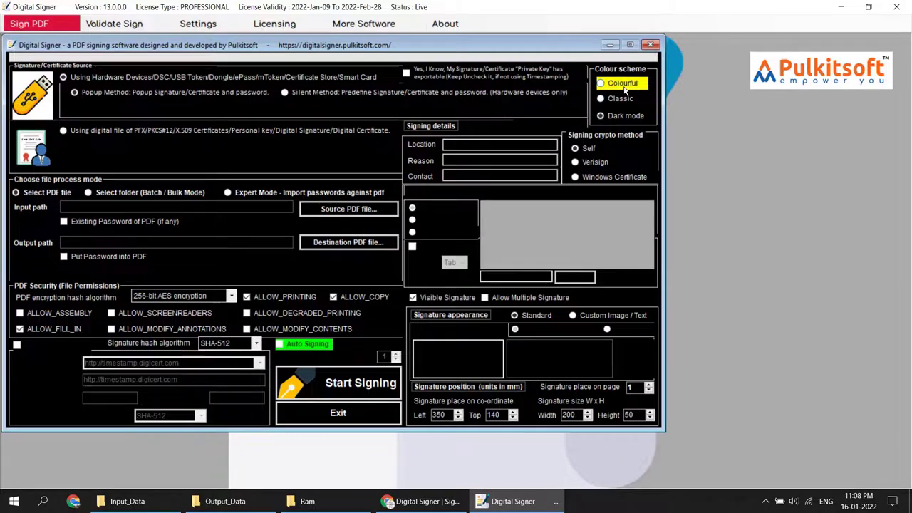
left_click(622, 84)
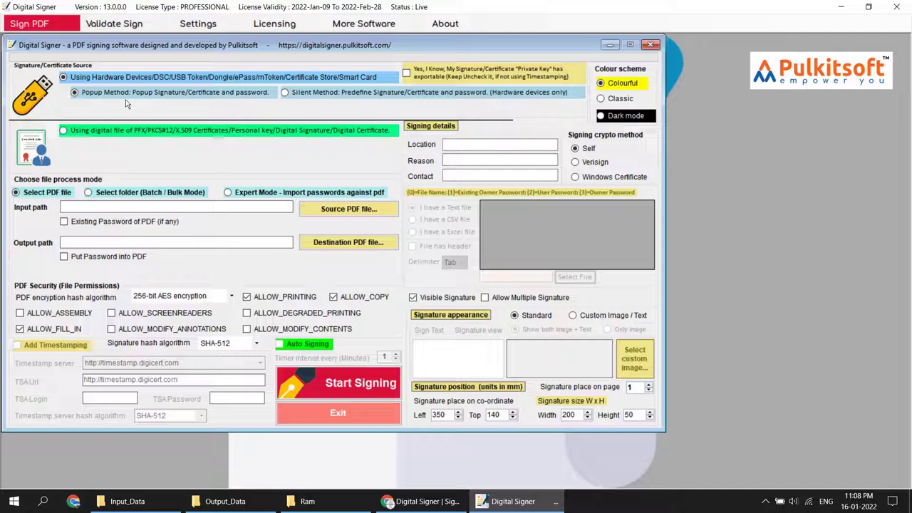
Step: Switch to the Silent Method and enter the token PIN
left_click(320, 96)
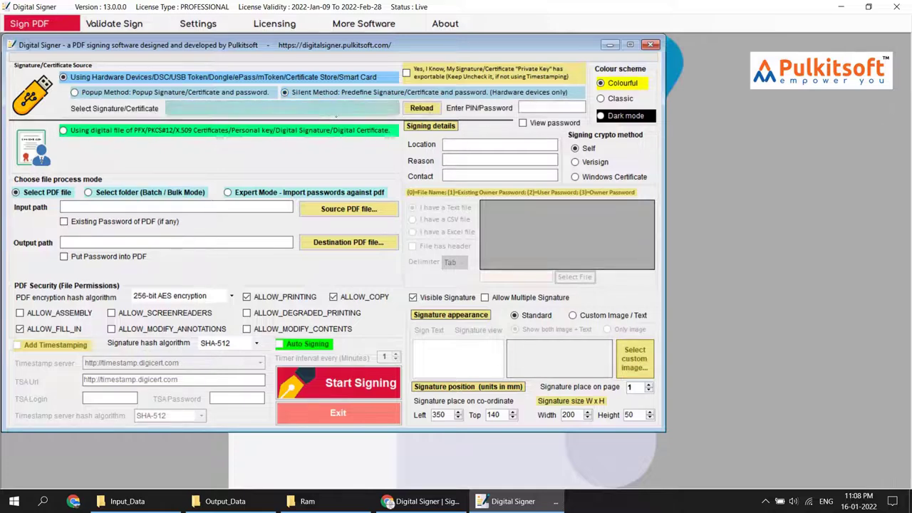
left_click(523, 107)
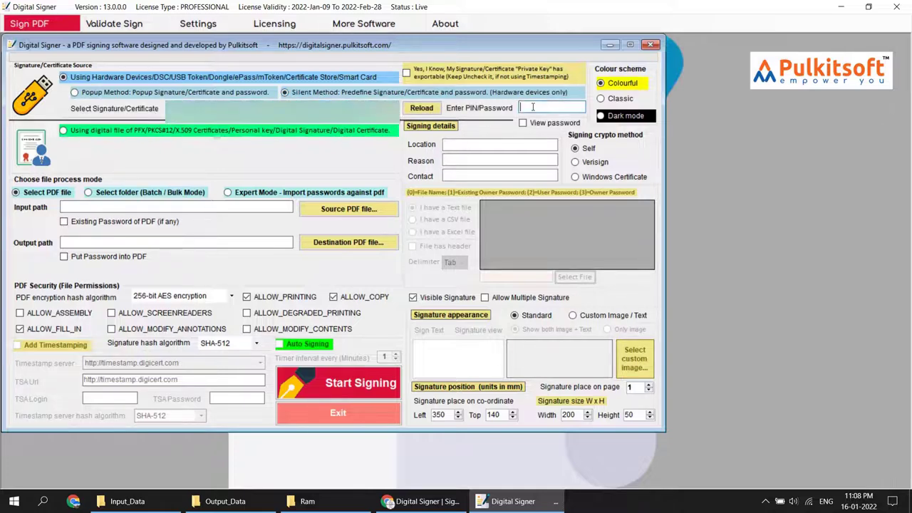
type("12345678")
Step: Load the Pulkitsoft.pfx certificate file and enter its PFX password
left_click(106, 131)
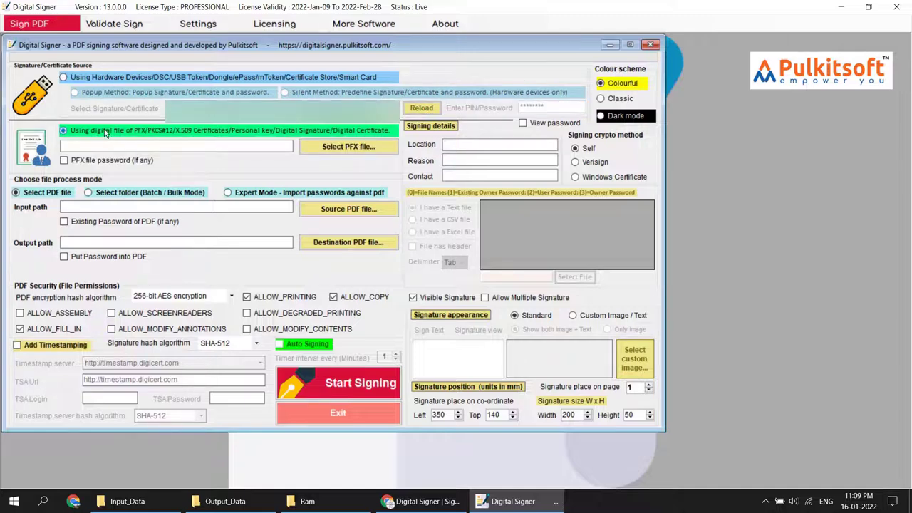
left_click(328, 149)
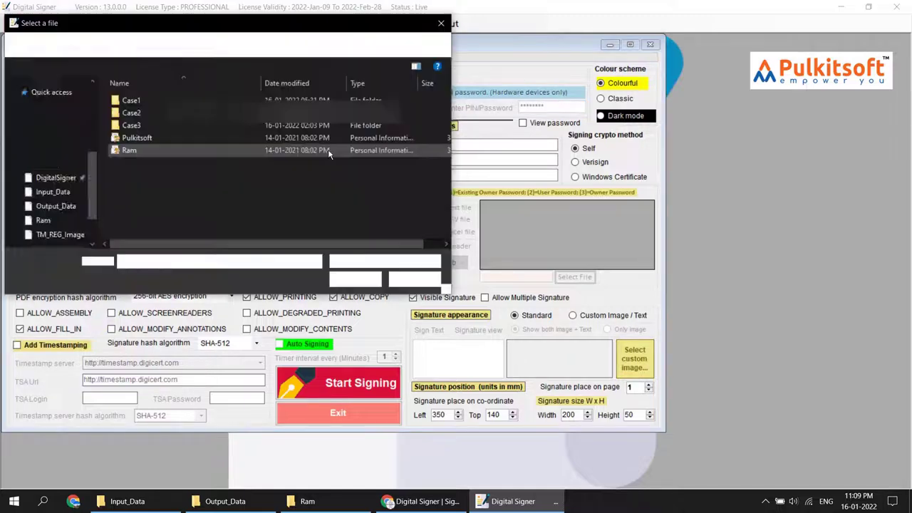
double_click(142, 139)
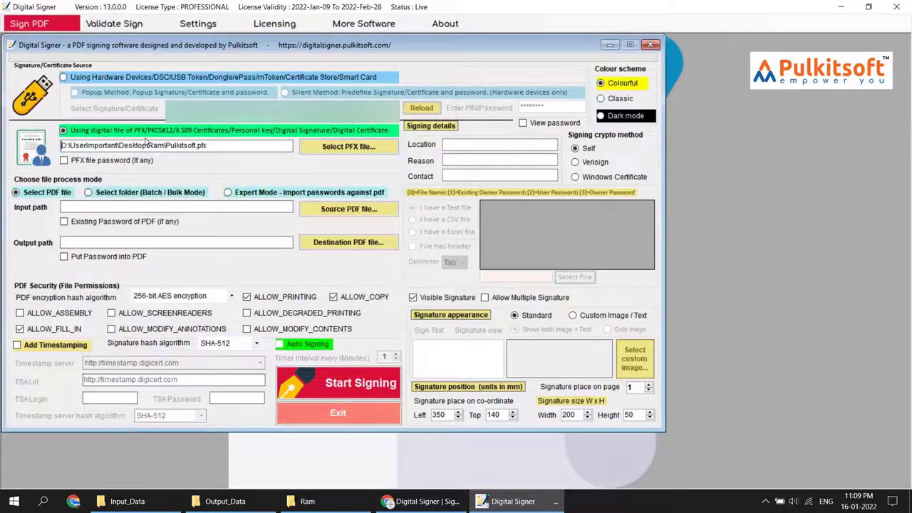
left_click(75, 162)
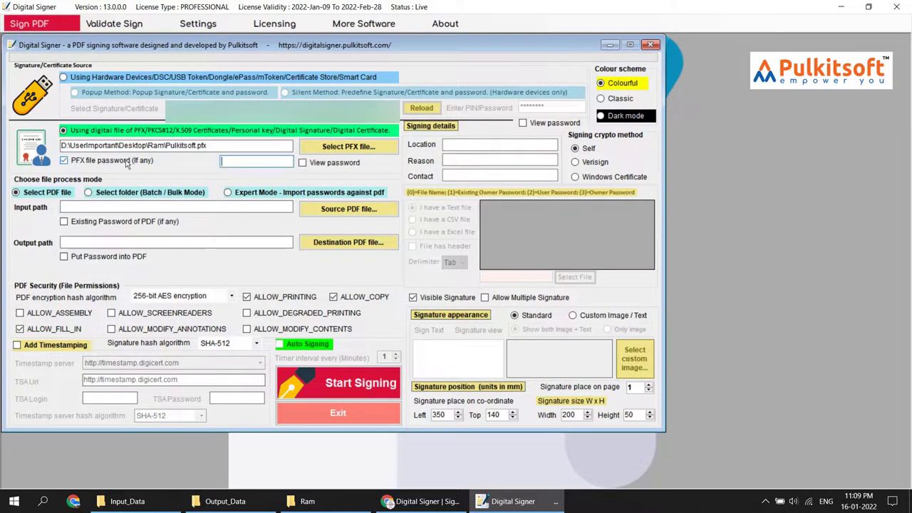
left_click(248, 161)
type("*******")
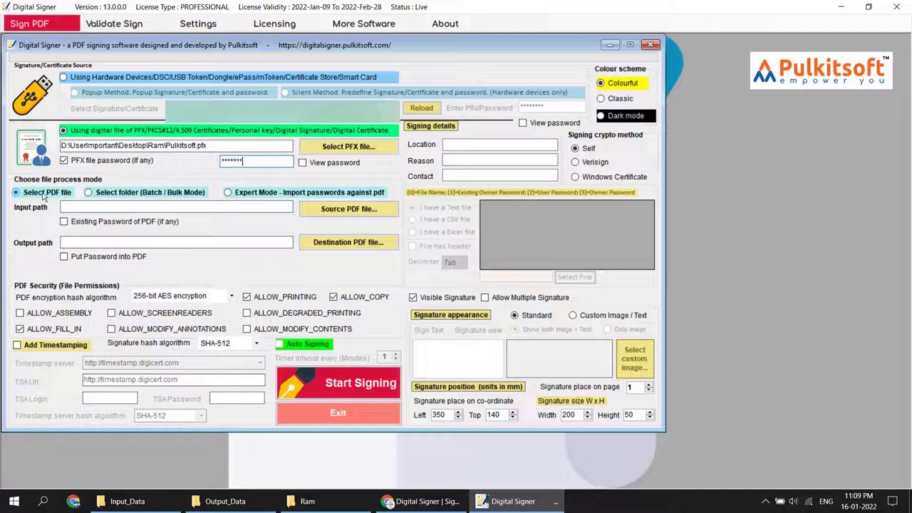
Step: Choose batch folder mode, then Expert Mode – Import passwords against pdf
left_click(126, 199)
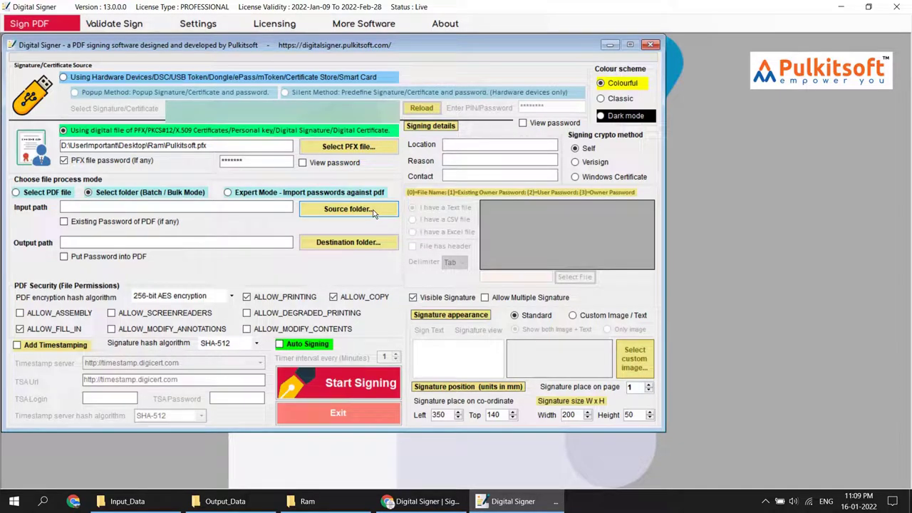
left_click(245, 194)
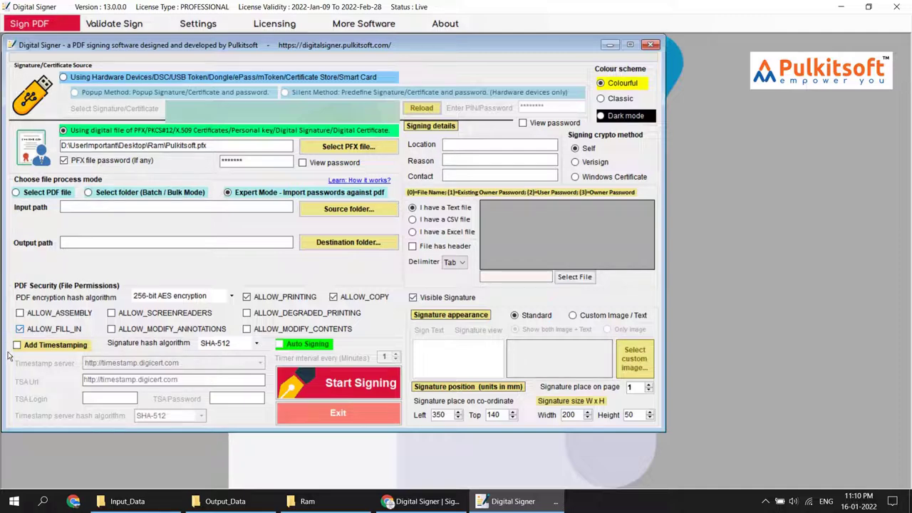
left_click(69, 350)
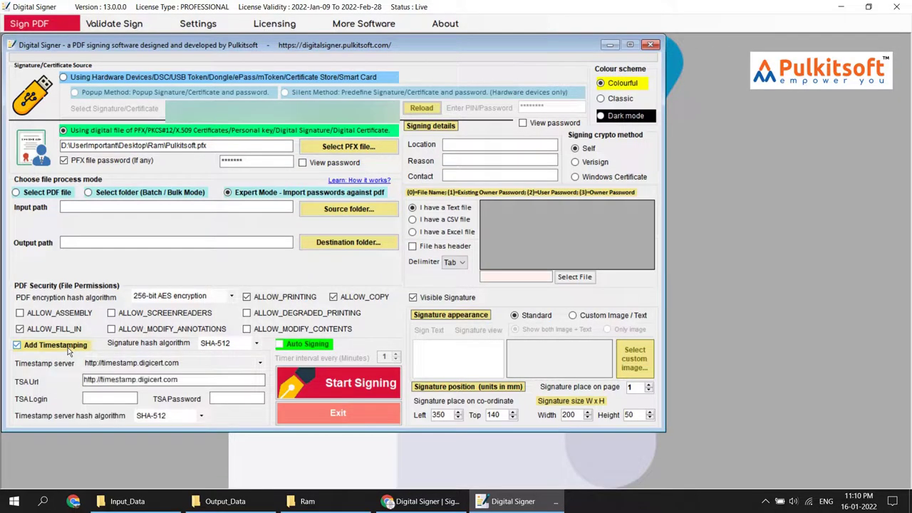
left_click(68, 351)
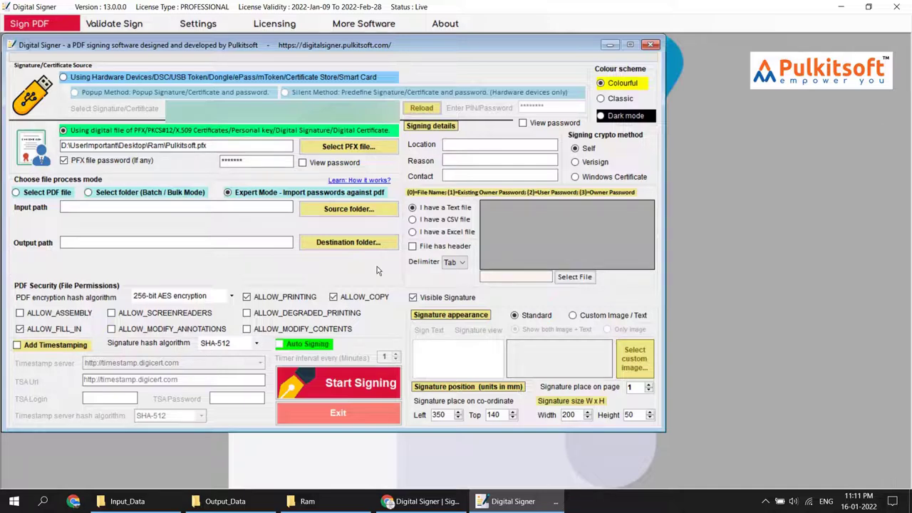
left_click(472, 160)
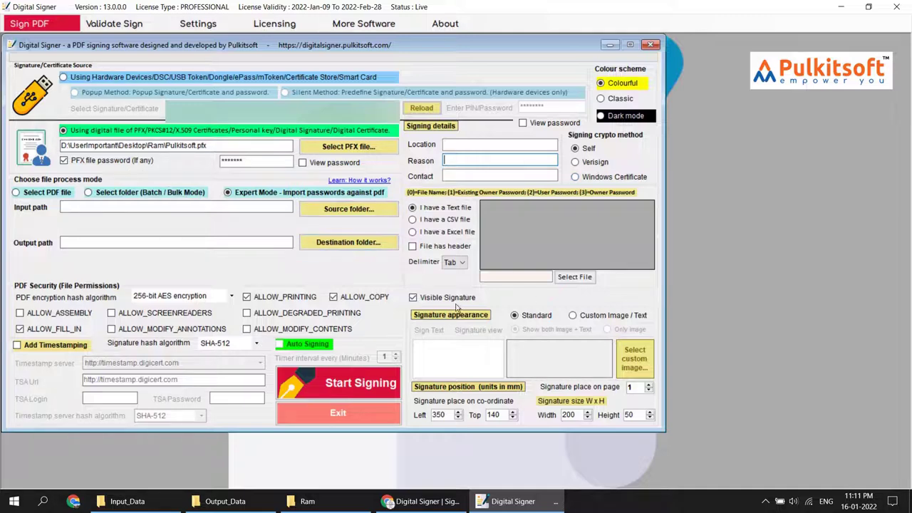
left_click(414, 299)
left_click(413, 299)
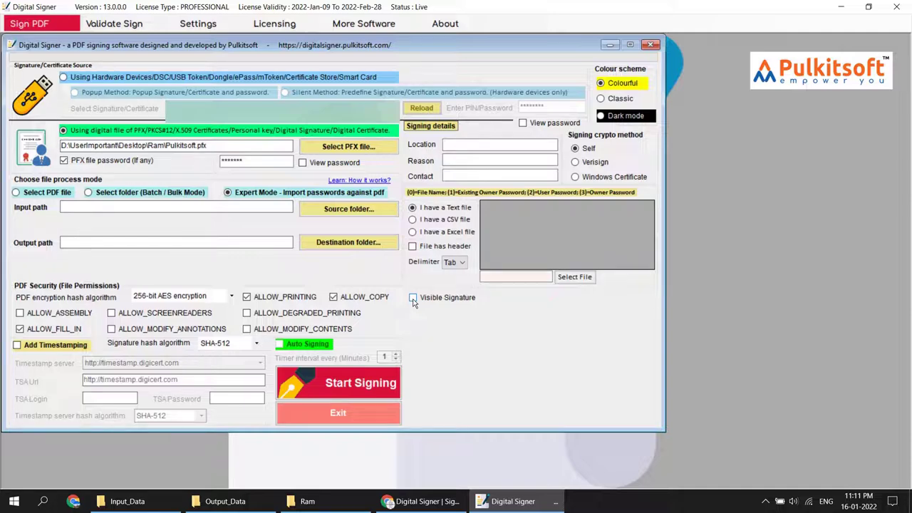
left_click(413, 299)
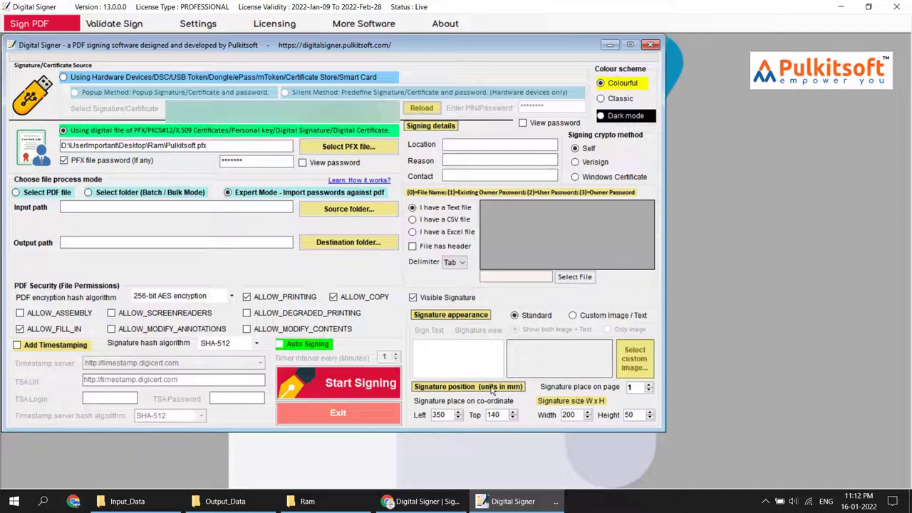
double_click(630, 387)
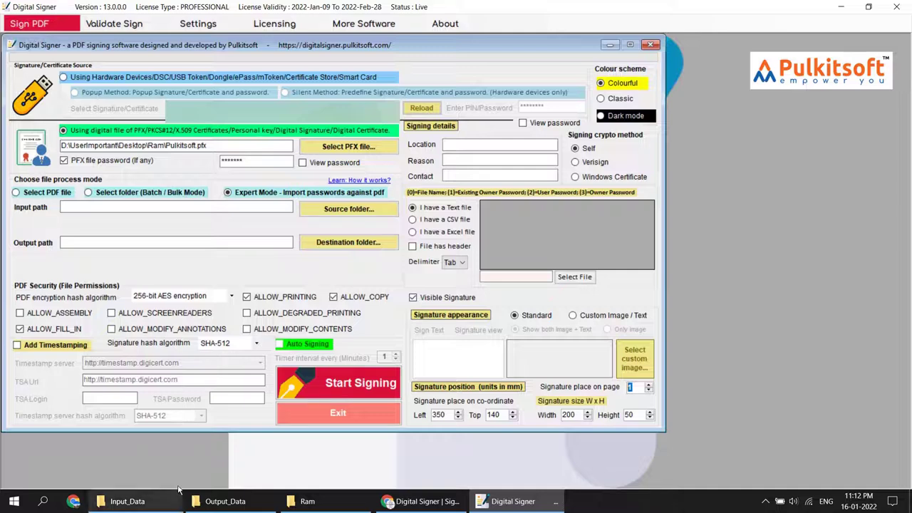
left_click(127, 501)
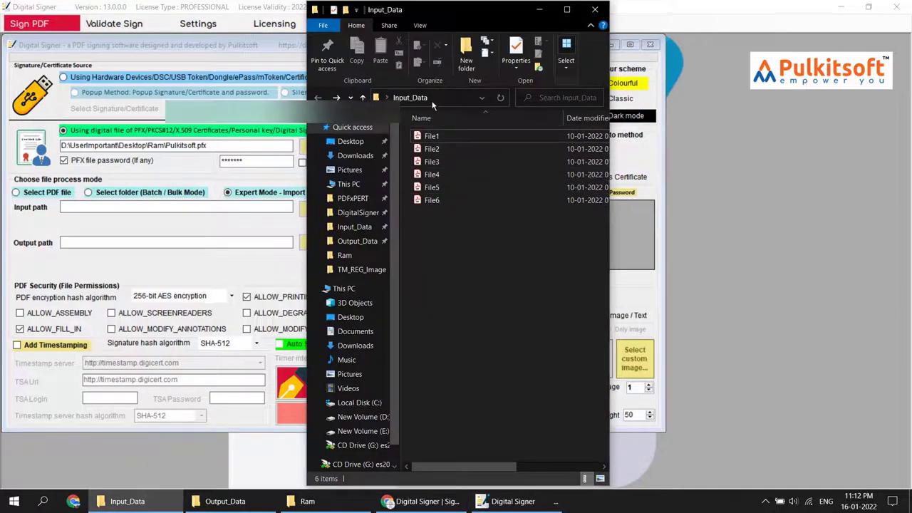
left_click_drag(461, 265, 430, 149)
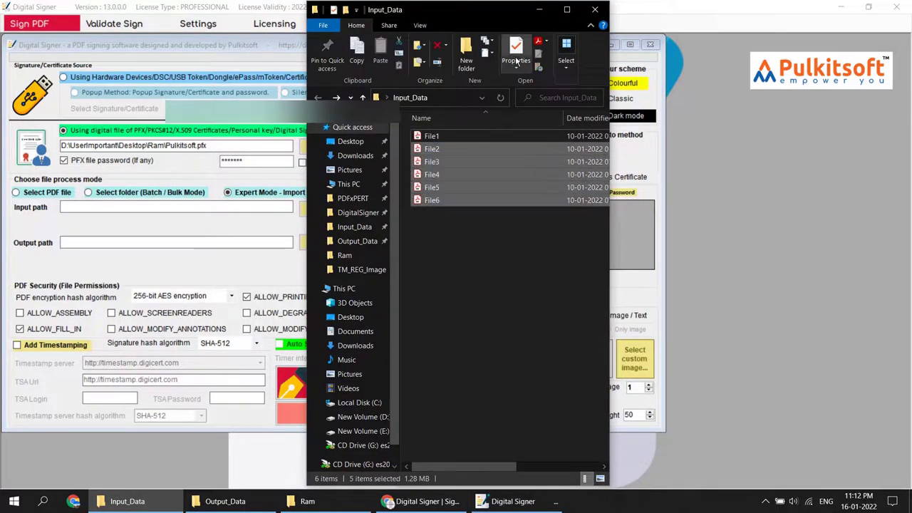
left_click(538, 10)
left_click(225, 501)
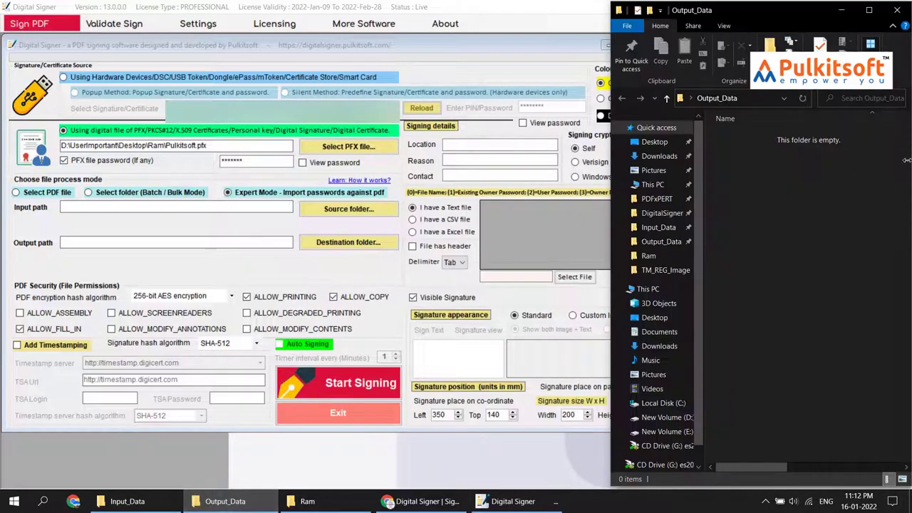
left_click_drag(807, 342, 742, 127)
left_click(459, 39)
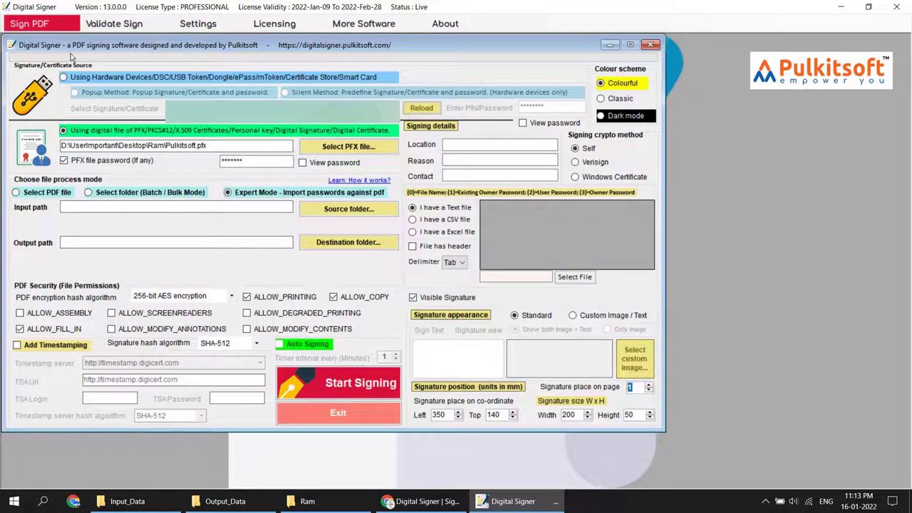
Step: Highlight phrases about signing, protecting and document types on the Digital Signer page, then minimise Chrome
left_click(420, 501)
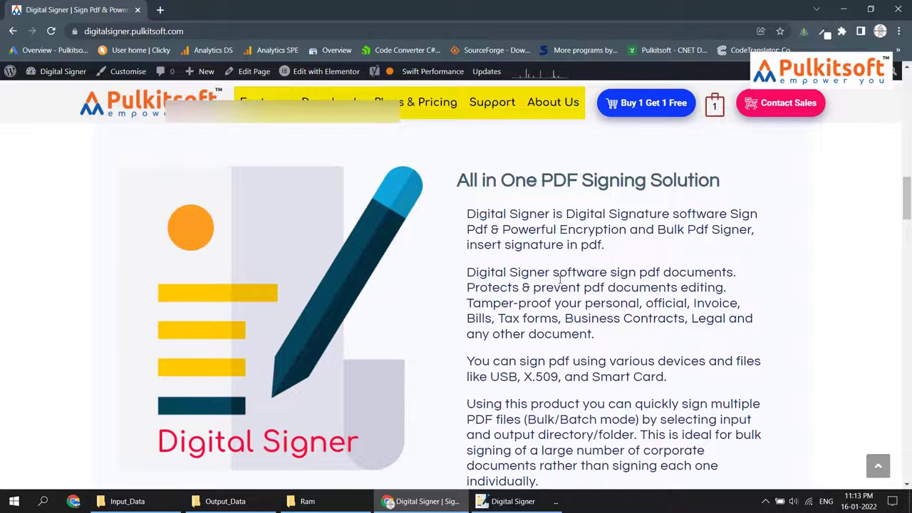
left_click_drag(577, 274, 722, 275)
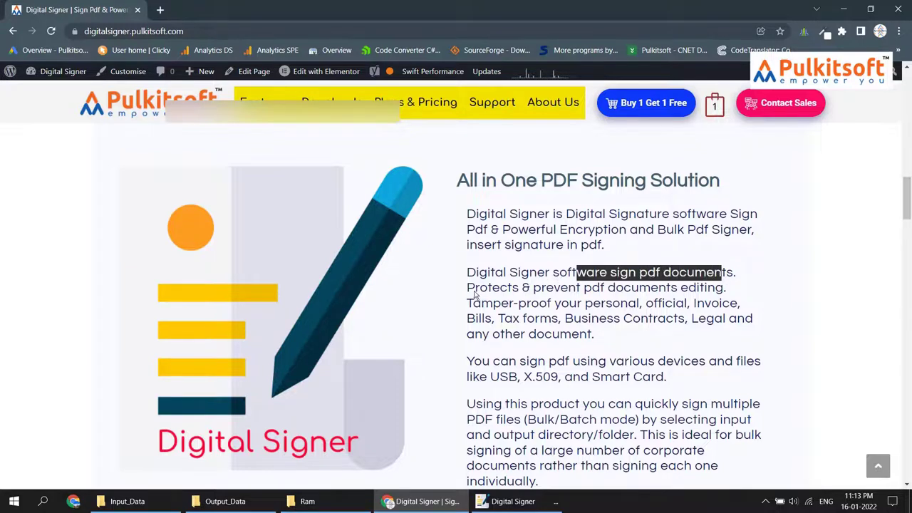
left_click_drag(468, 287, 715, 287)
left_click_drag(485, 303, 689, 303)
left_click_drag(711, 303, 731, 303)
left_click_drag(485, 319, 728, 318)
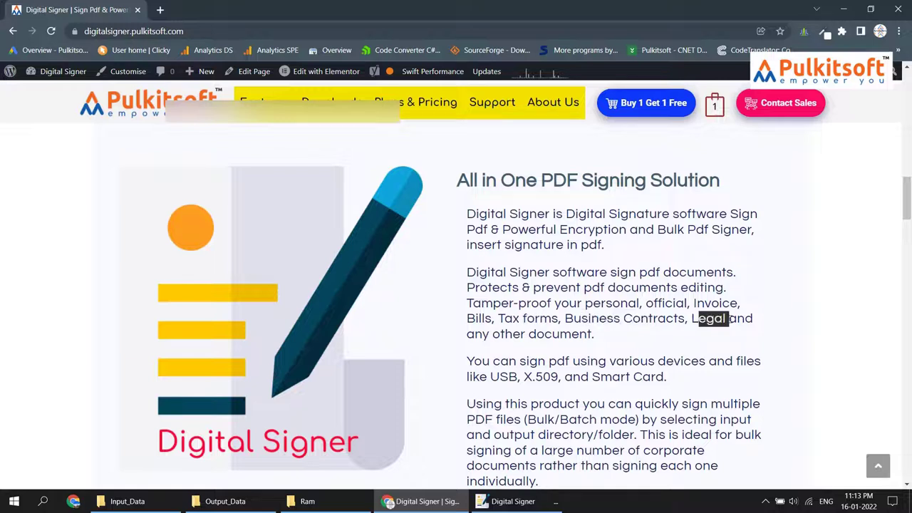
left_click_drag(552, 335, 572, 334)
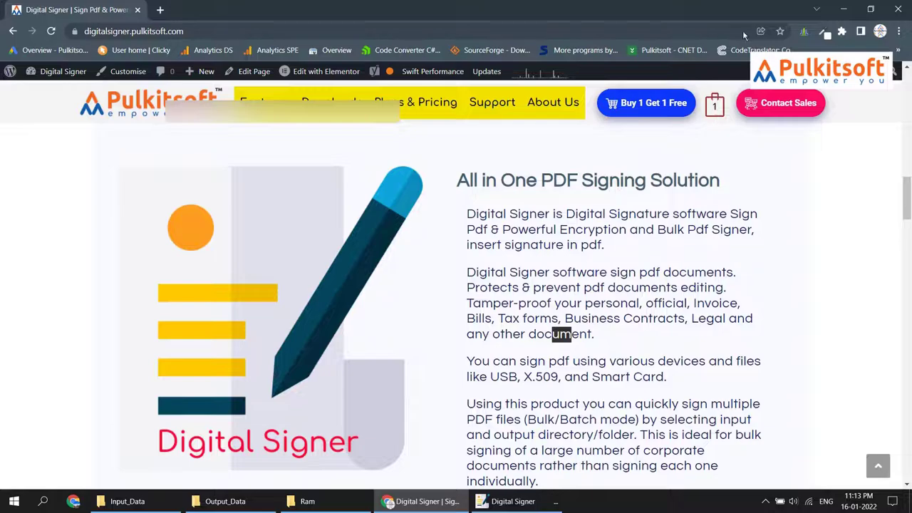
left_click(845, 10)
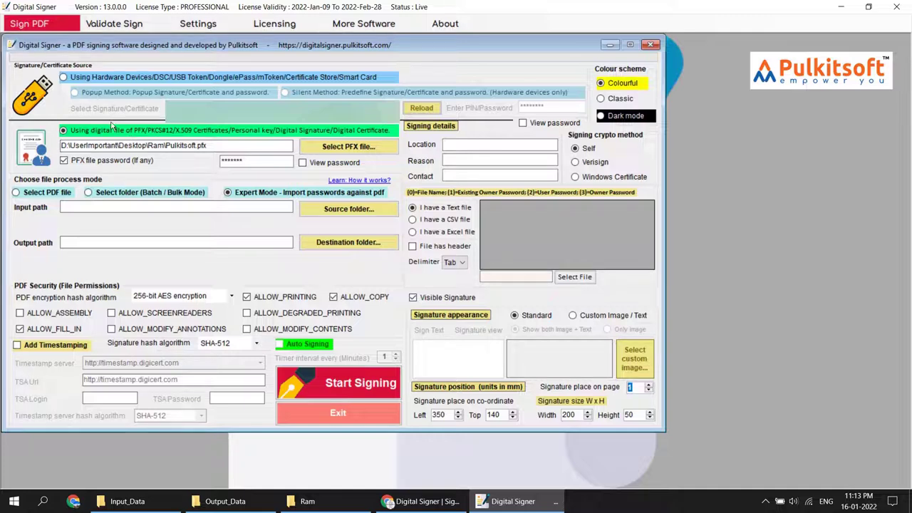
Step: Use a hardware token via the Popup Method and switch to batch folder mode
left_click(85, 78)
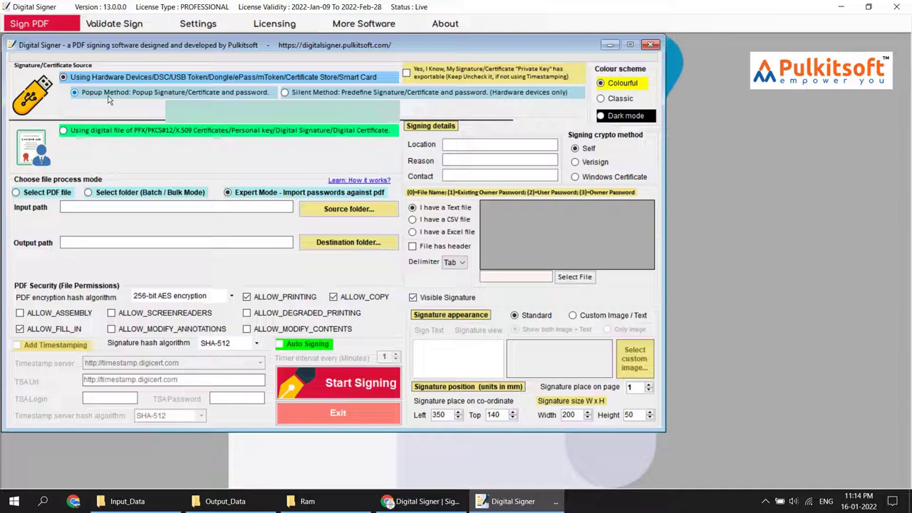
left_click(51, 196)
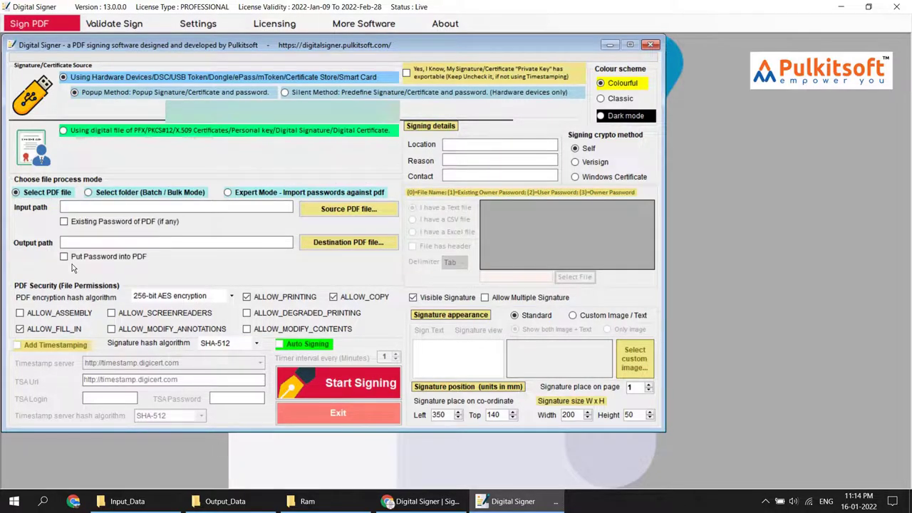
left_click(100, 197)
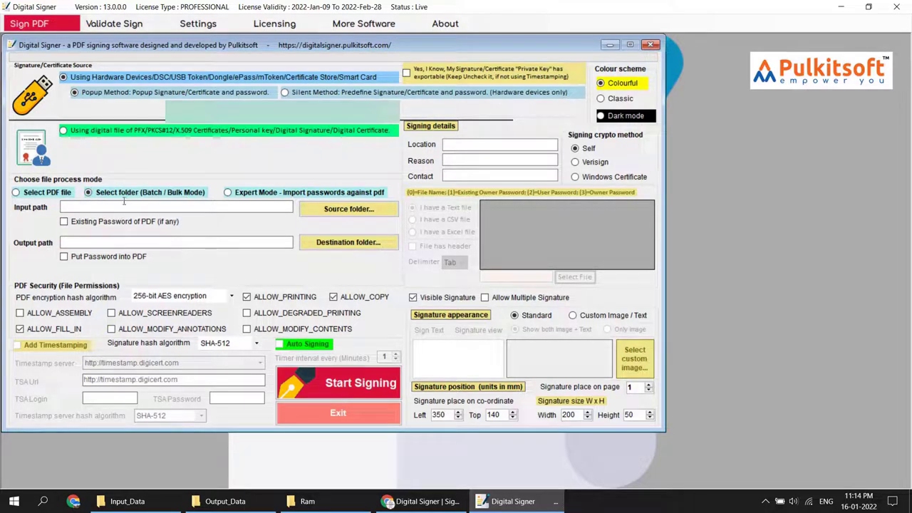
Step: Bring up the Source folder chooser after clearing the file selection in Input_Data
left_click(359, 216)
left_click(135, 503)
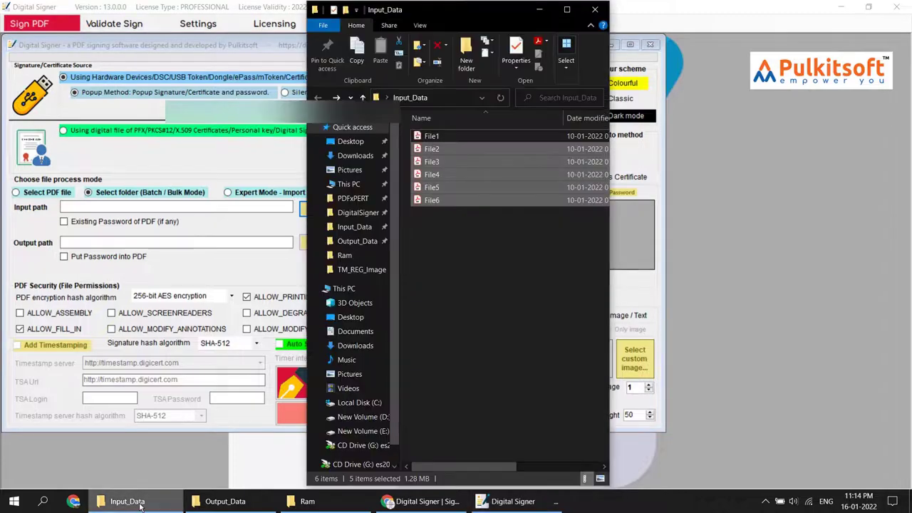
left_click(140, 506)
left_click(135, 504)
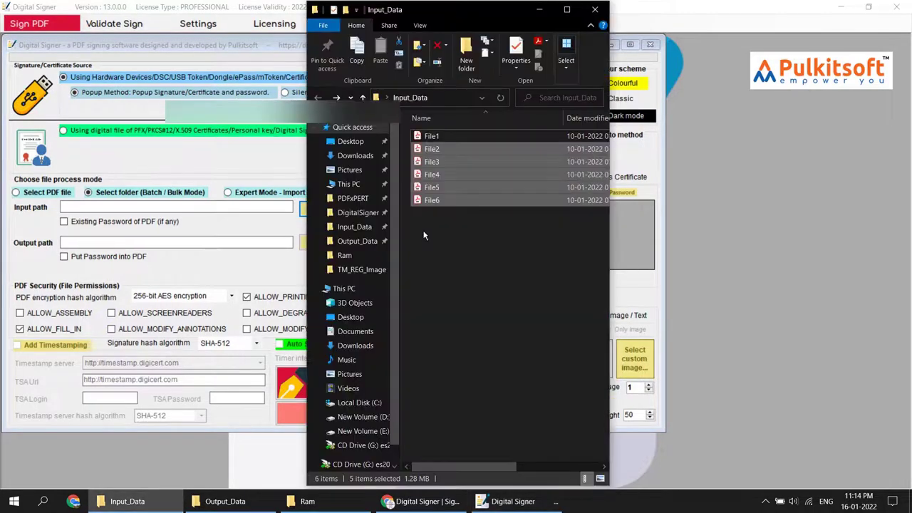
left_click(459, 283)
left_click(128, 502)
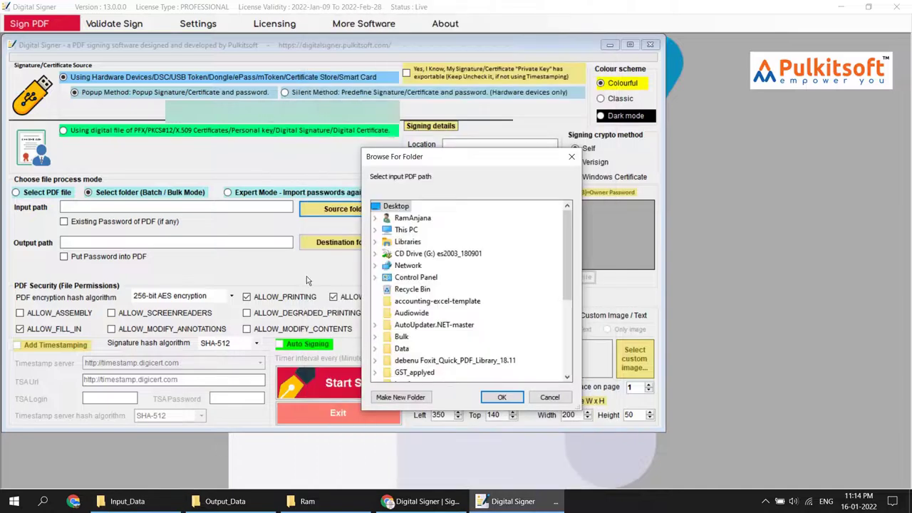
Step: Set Input_Data, holding 6 PDFs, as the input folder
scroll(447, 304, "down", 2)
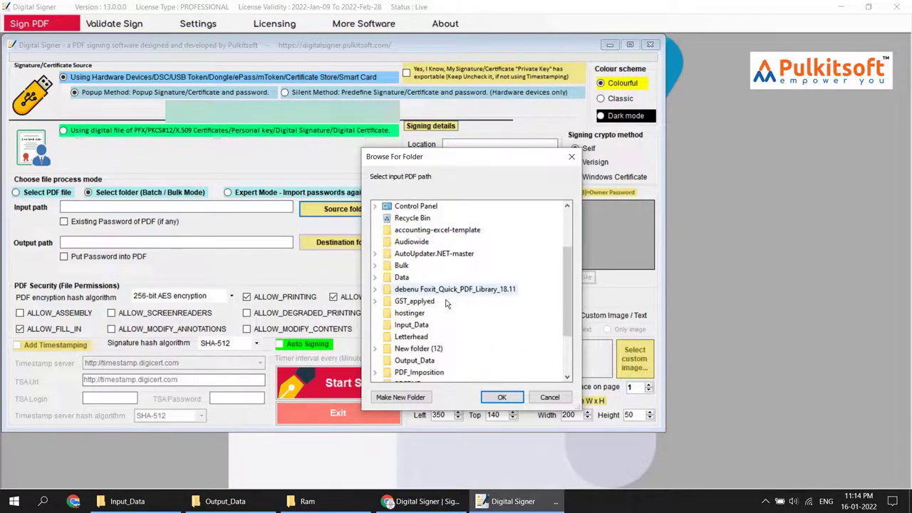
left_click(414, 325)
left_click(494, 397)
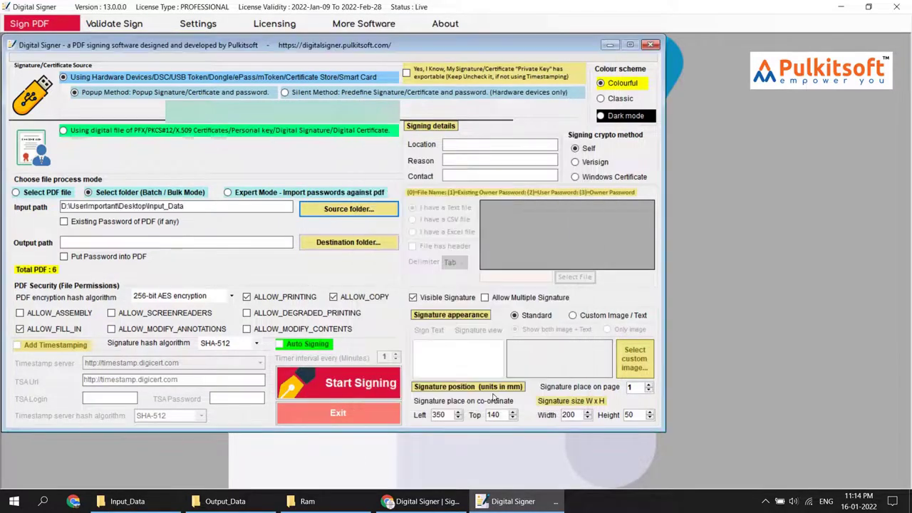
Step: Set Output_Data as the destination folder for the signed PDFs
left_click(339, 242)
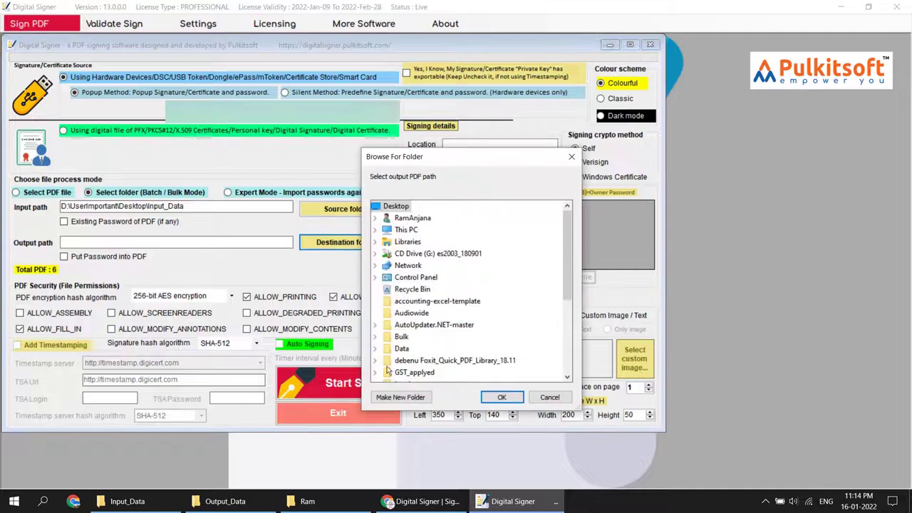
left_click(225, 502)
left_click(226, 502)
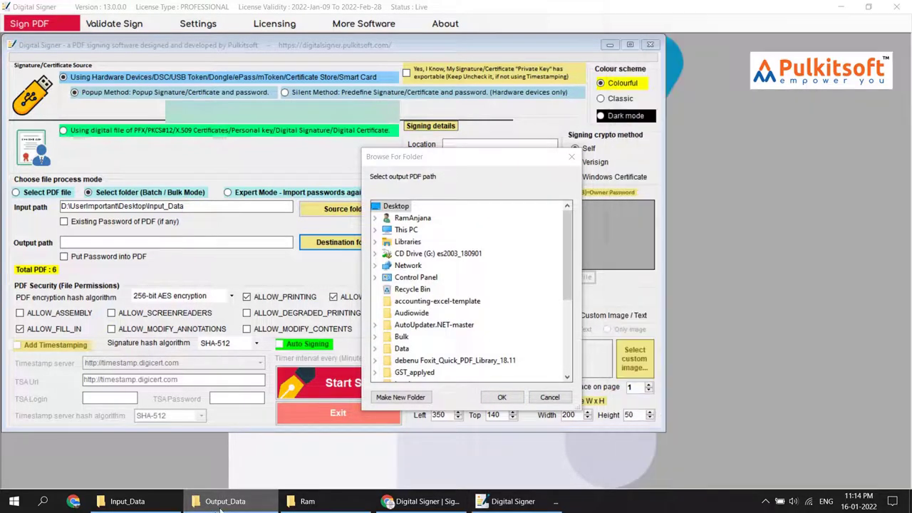
scroll(421, 325, "down", 4)
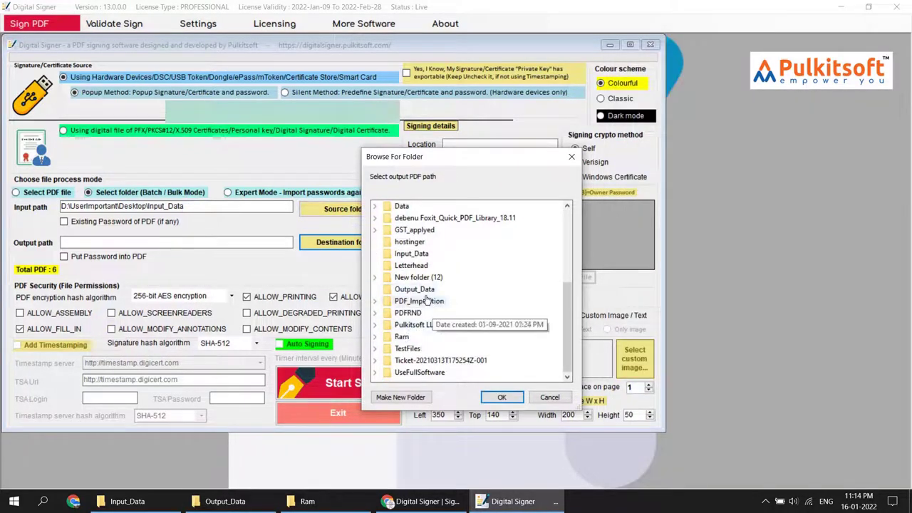
left_click(413, 289)
left_click(500, 397)
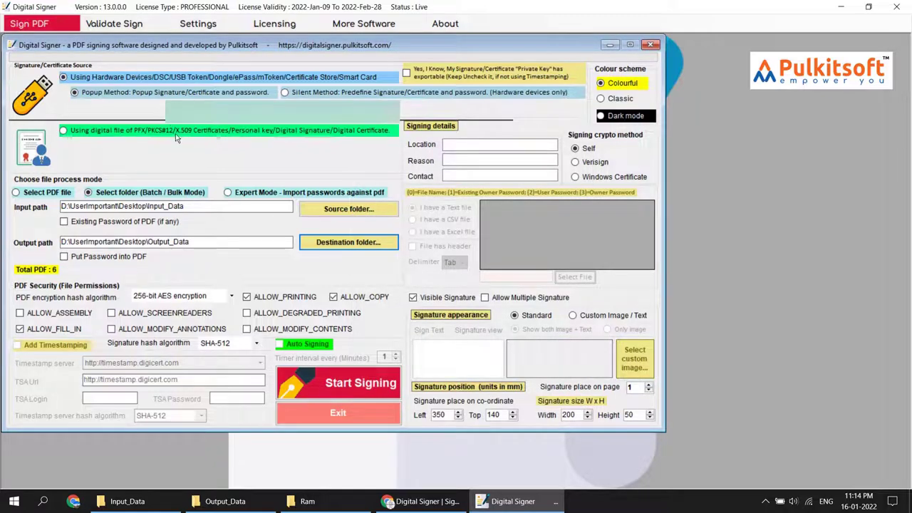
left_click(456, 145)
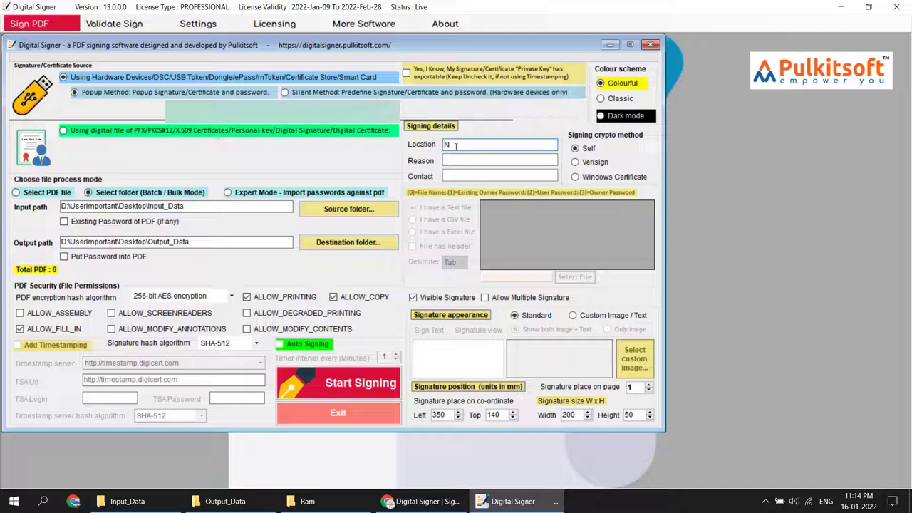
Step: Enter New Delhi as the signing location and Testing as the reason, fixing typos
type("ew dlhi")
key("BackSpace")
key("BackSpace")
type("De")
left_click(453, 159)
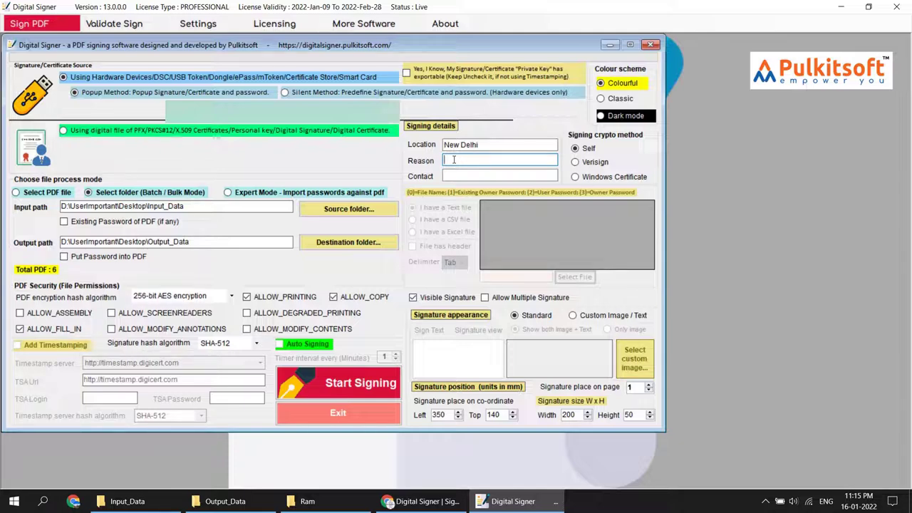
type("Invoice")
key("BackSpace")
key("BackSpace")
key("BackSpace")
key("BackSpace")
key("BackSpace")
type("Testing")
Step: Keep 256-bit AES encryption and SHA-512 hashing, then show the empty Output_Data folder
left_click(229, 297)
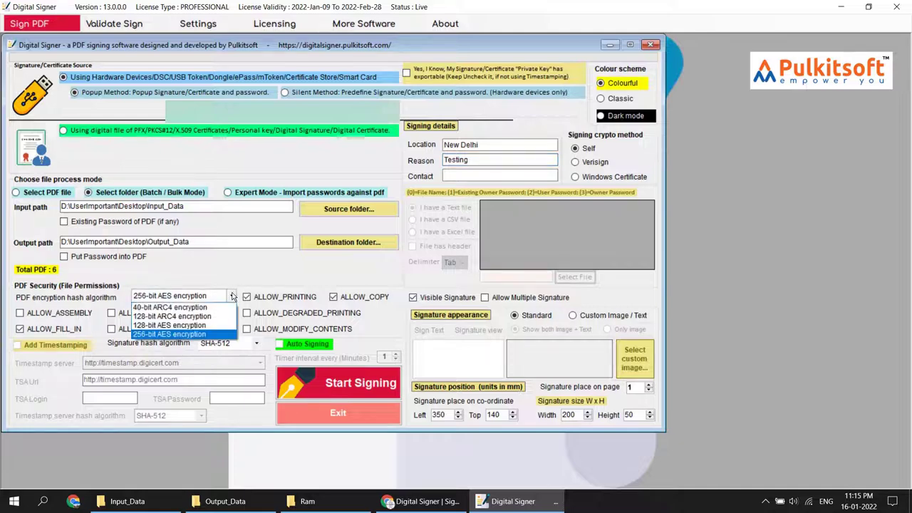
left_click(232, 297)
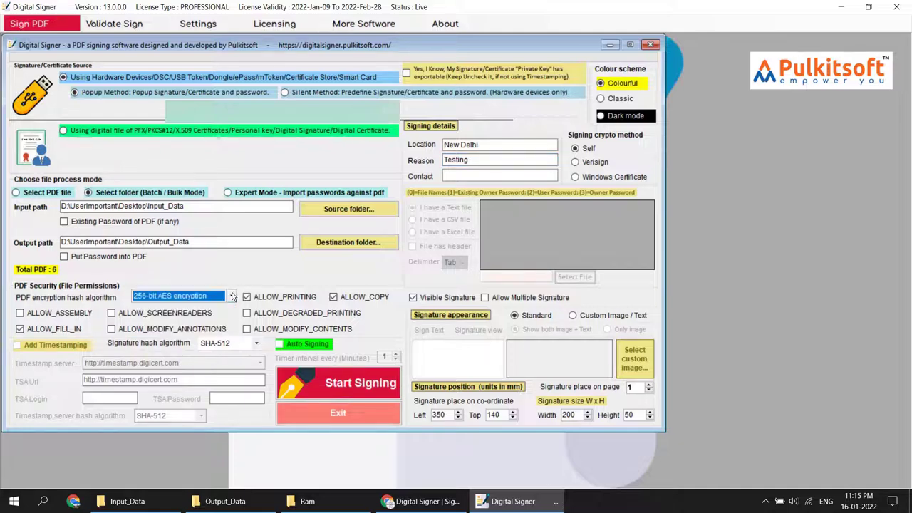
left_click(255, 345)
left_click(255, 344)
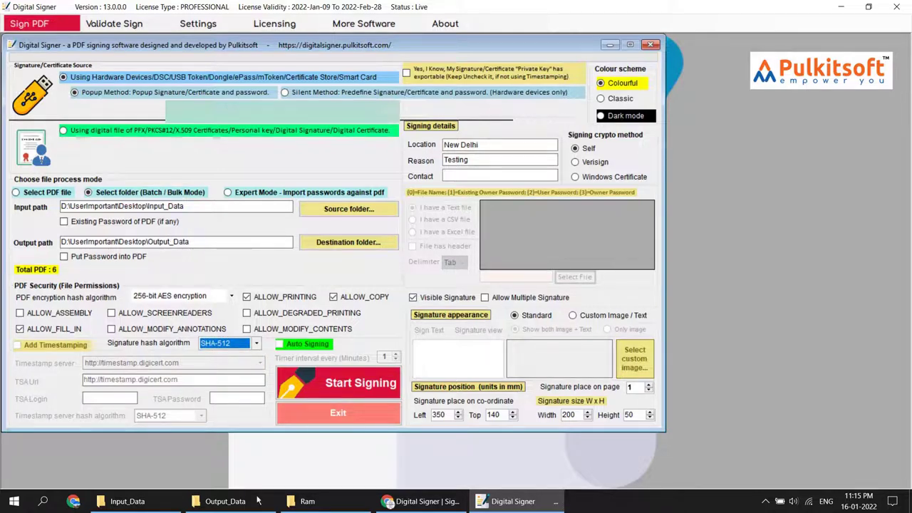
left_click(235, 503)
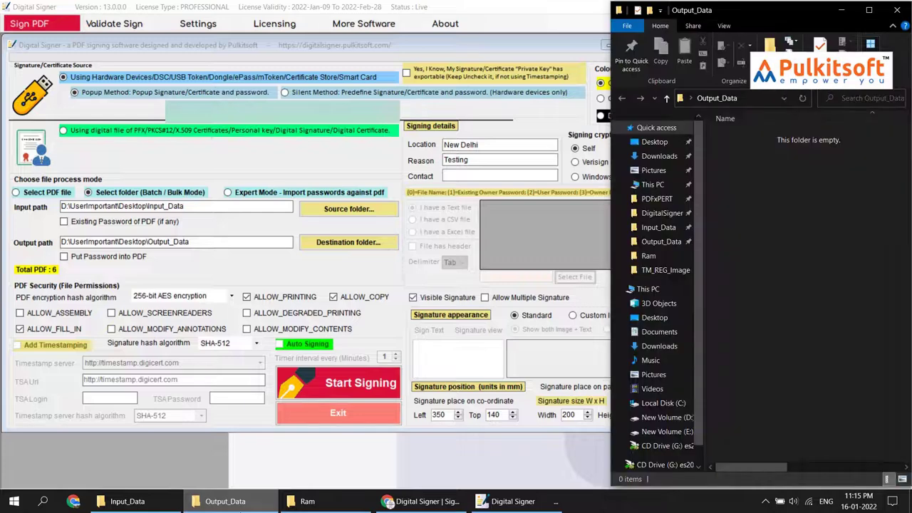
Step: Minimise the empty Output_Data Explorer window
left_click(240, 508)
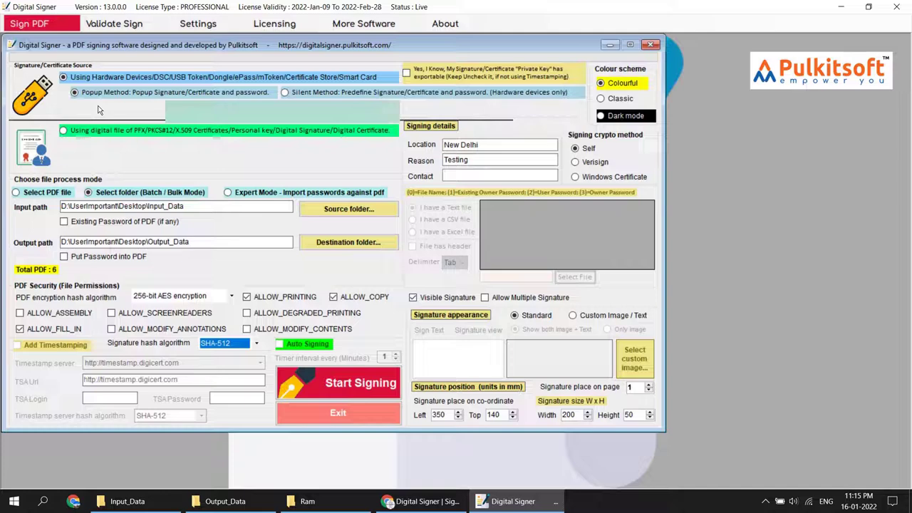
Step: Batch-sign the six PDFs with the token certificate and view File1–File6 in Output_Data
left_click(358, 378)
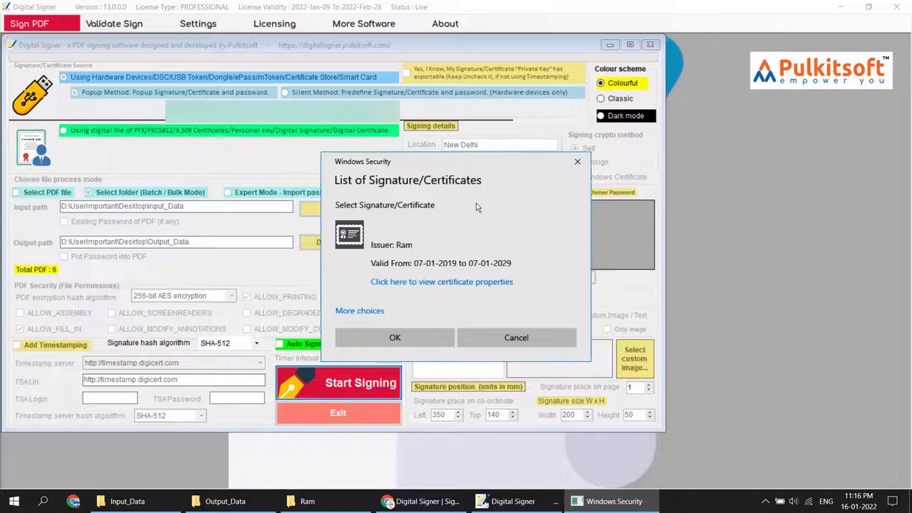
left_click(415, 338)
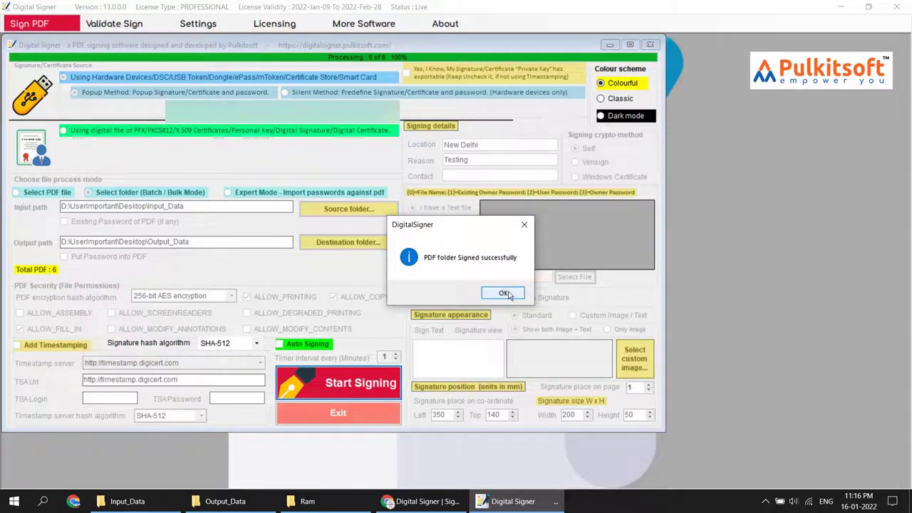
left_click(505, 295)
left_click(225, 501)
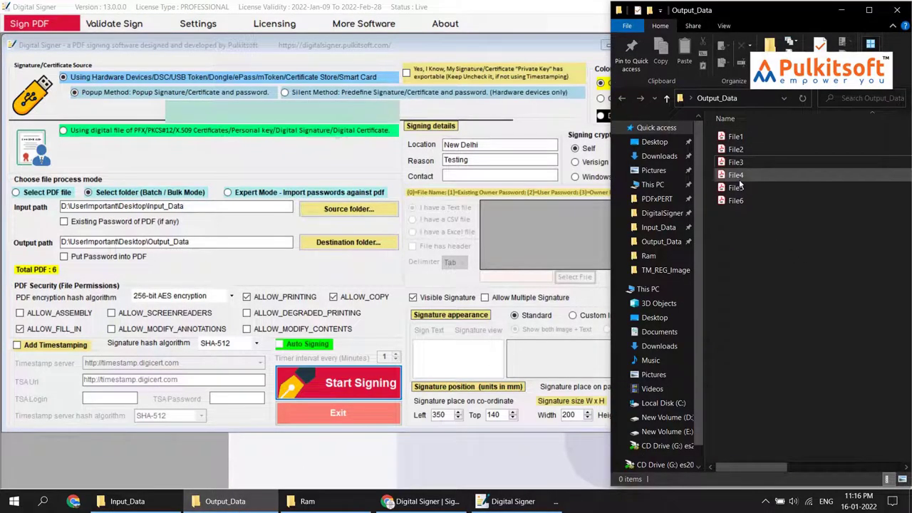
Step: Open File4.pdf from Output_Data in Acrobat Reader to check its signature
left_click(739, 176)
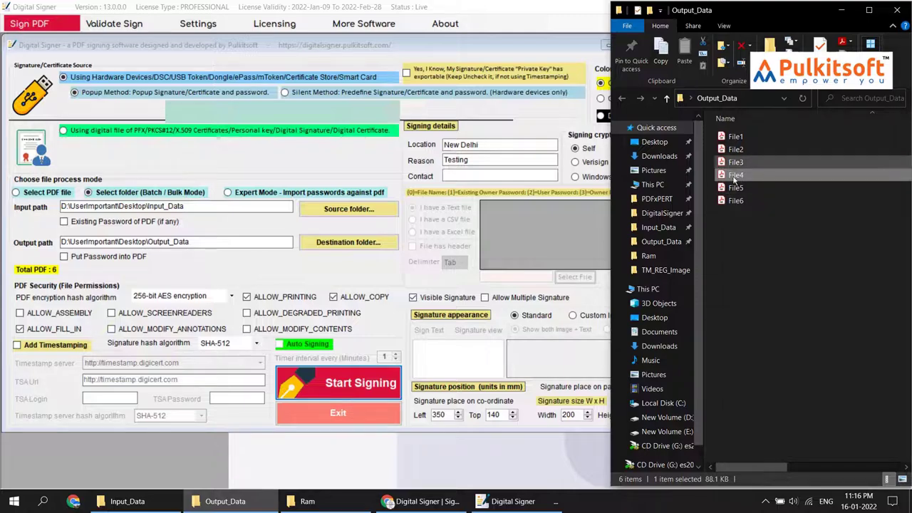
double_click(745, 178)
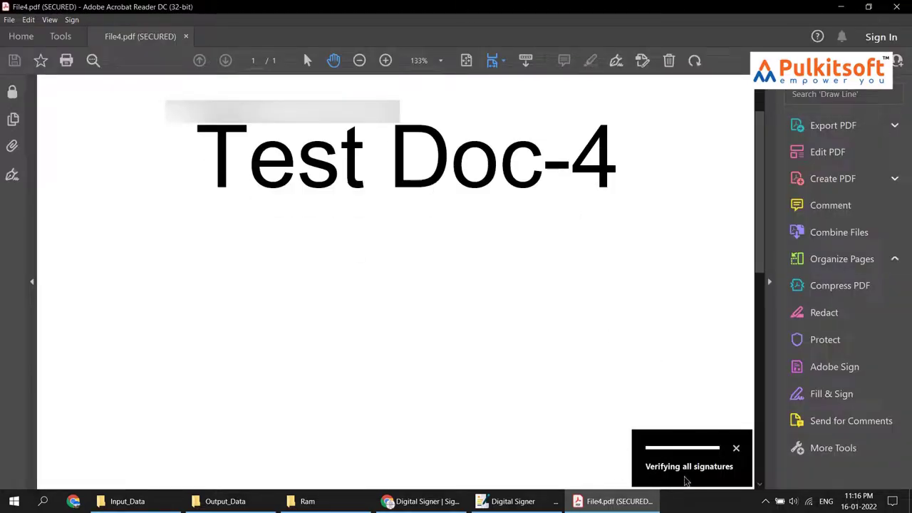
Step: Scroll to File4's 'Signature valid' stamp and view its Signature Validation Status
scroll(571, 303, "down", 5)
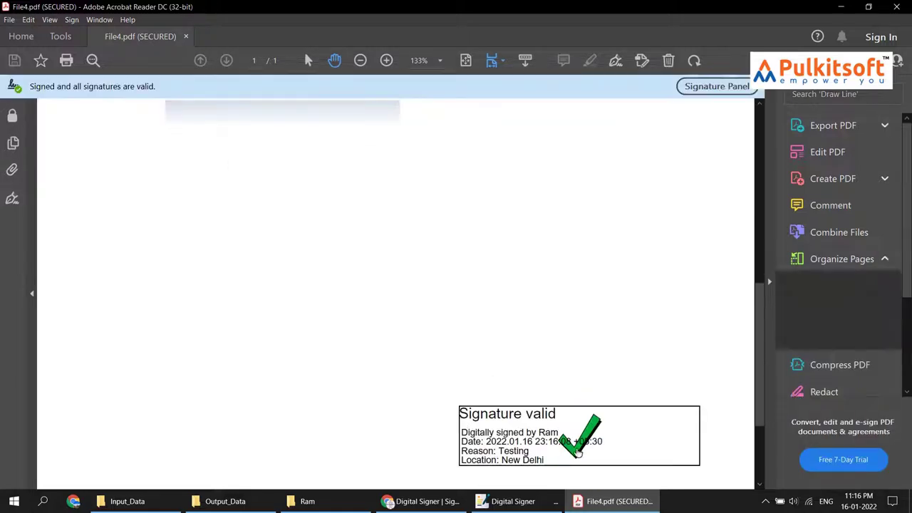
scroll(570, 346, "down", 2)
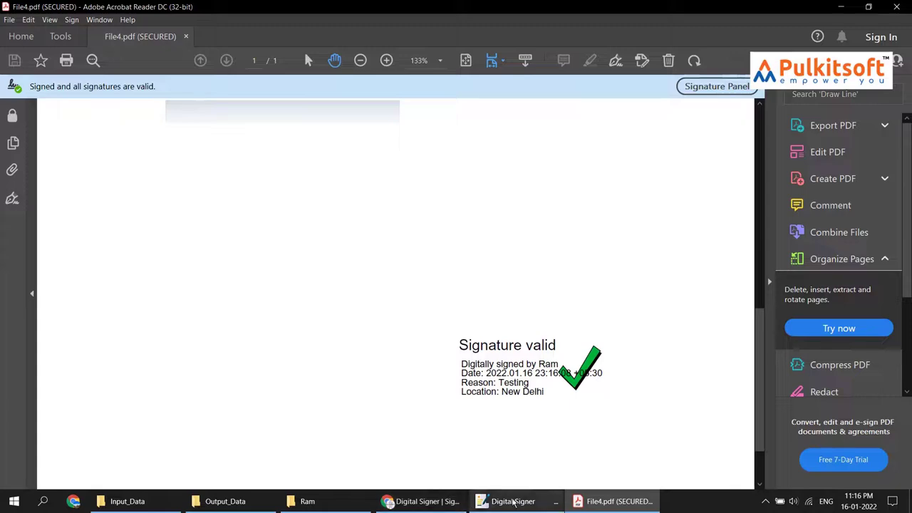
left_click(513, 501)
left_click(513, 501)
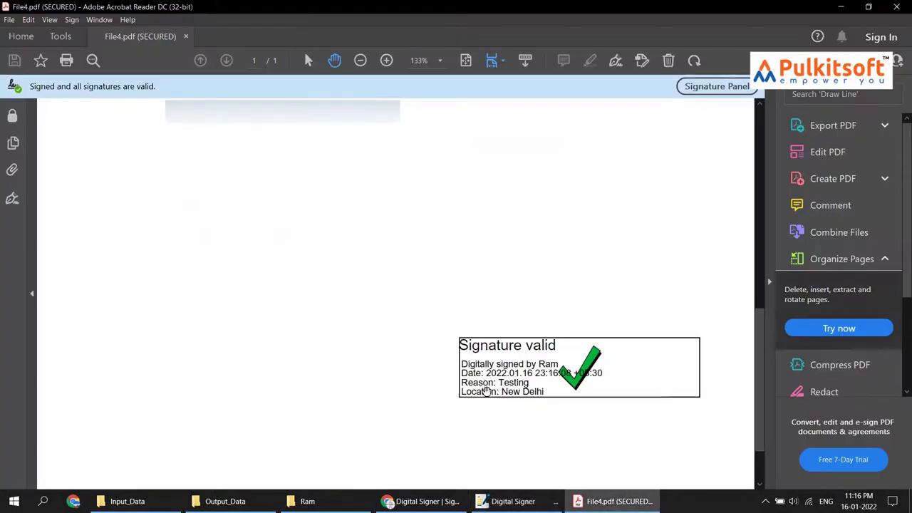
left_click(536, 506)
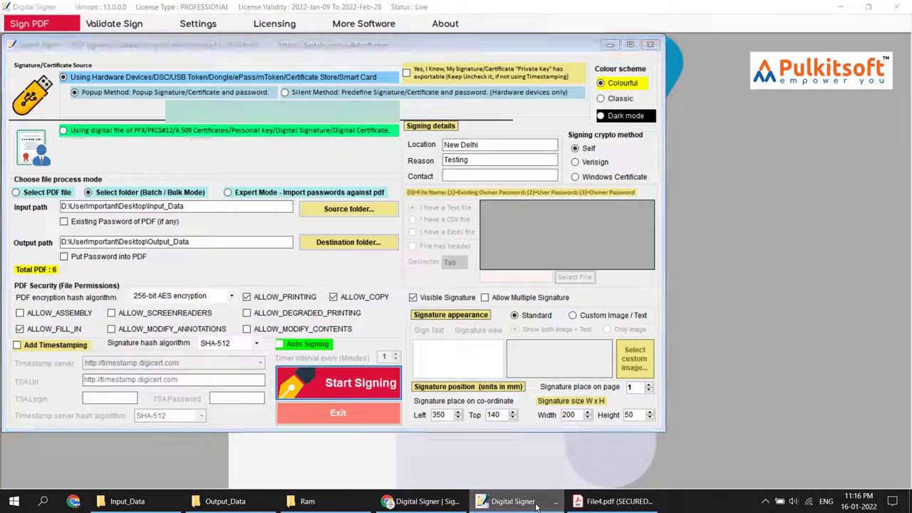
left_click(513, 501)
left_click(541, 371)
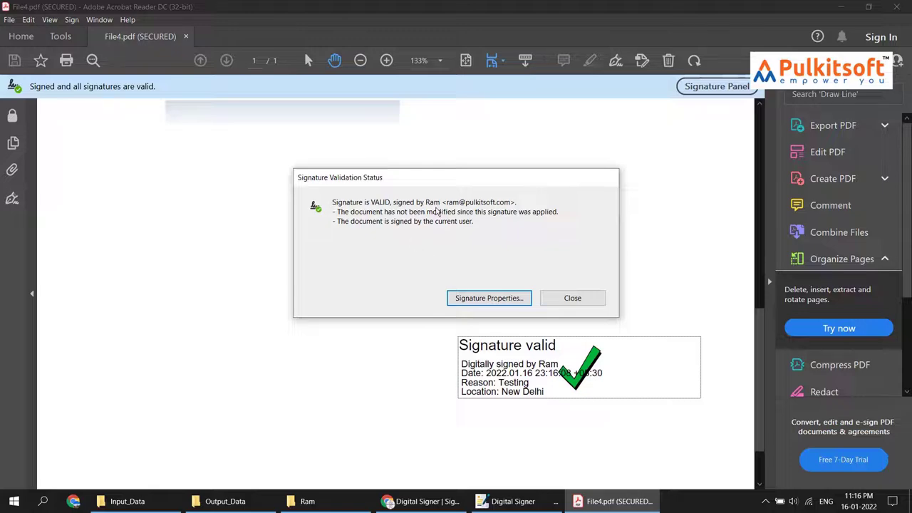
Step: Close the validation status and Acrobat Reader, then select all six files in Output_Data
left_click(583, 301)
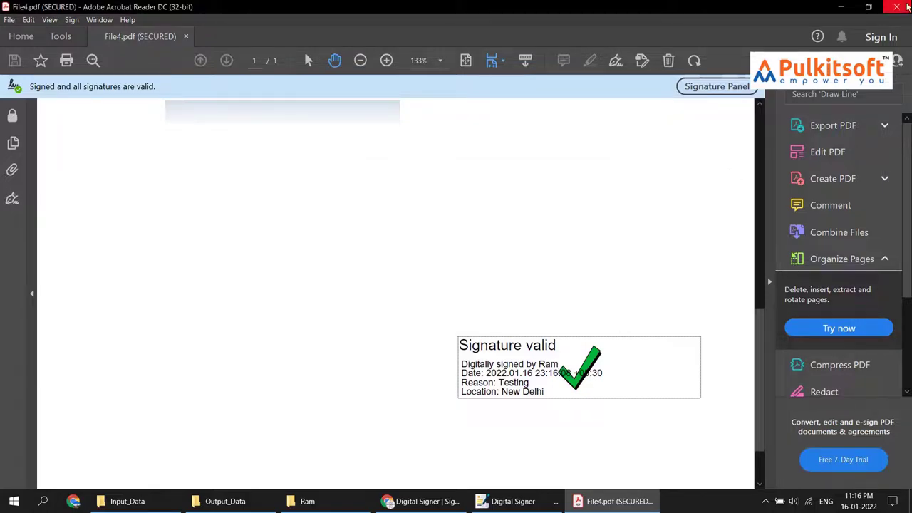
left_click(897, 7)
left_click_drag(778, 296, 719, 122)
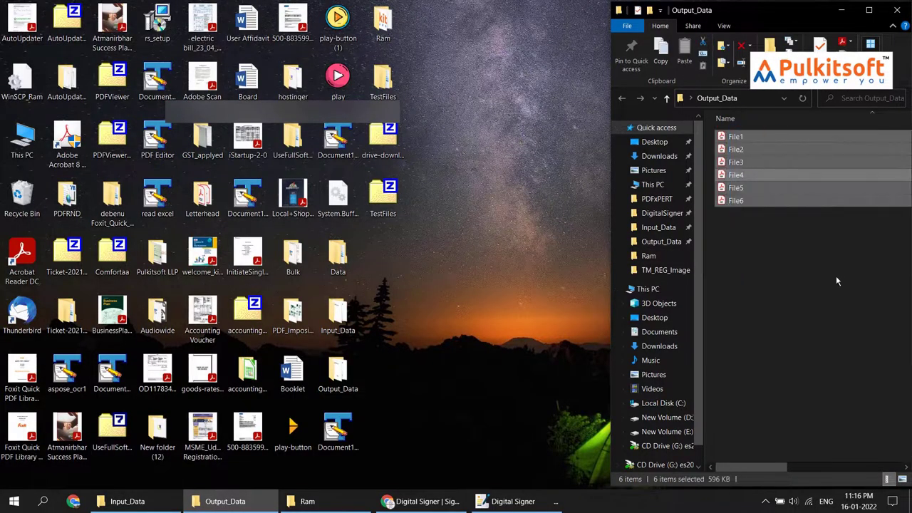
Step: Delete the six signed PDFs from Output_Data and bring Digital Signer back up
key("Delete")
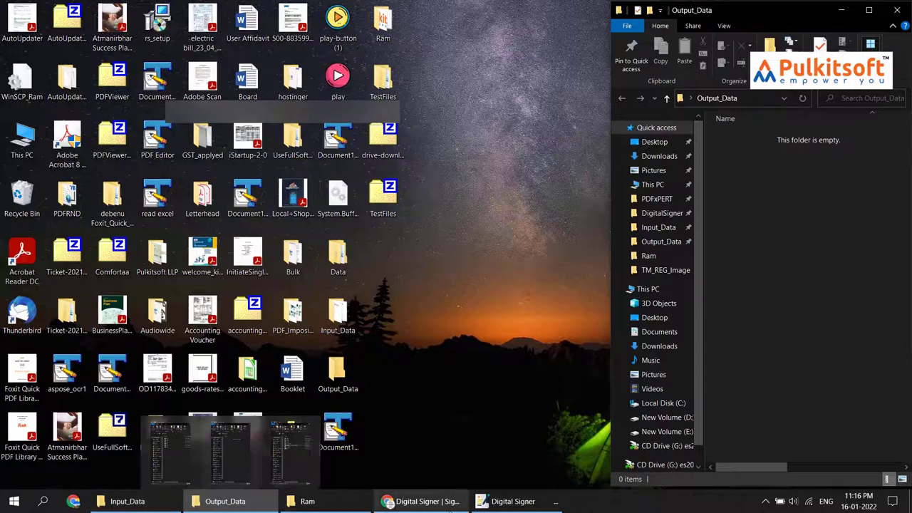
left_click(507, 501)
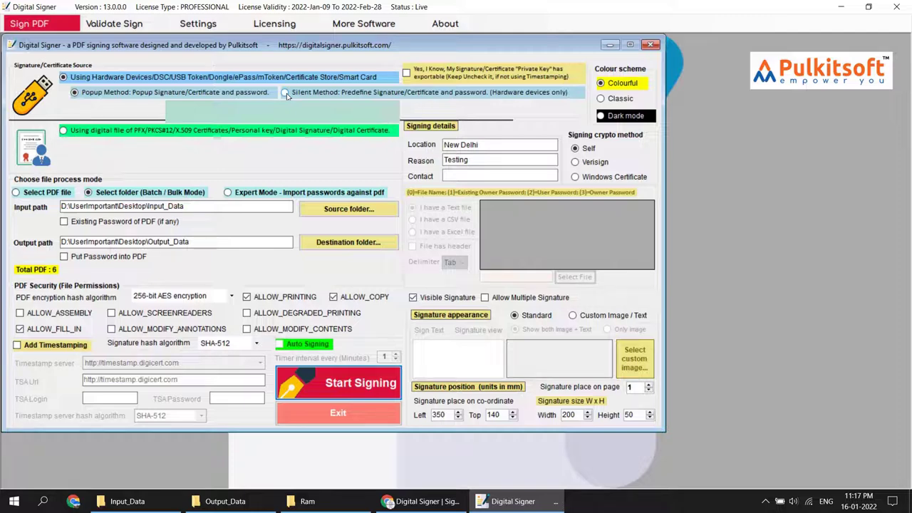
Step: Choose the Silent Method, reload the token's certificates, and enter the token PIN
left_click(285, 92)
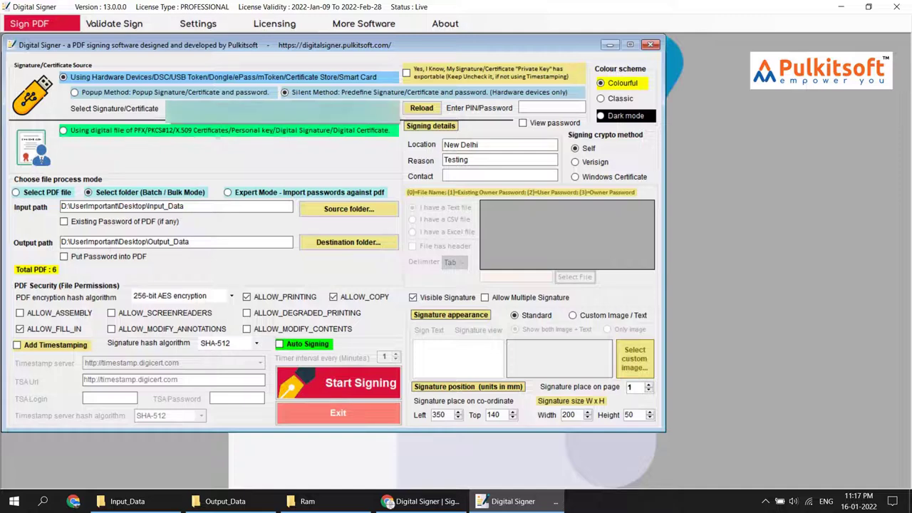
left_click(421, 108)
left_click(533, 106)
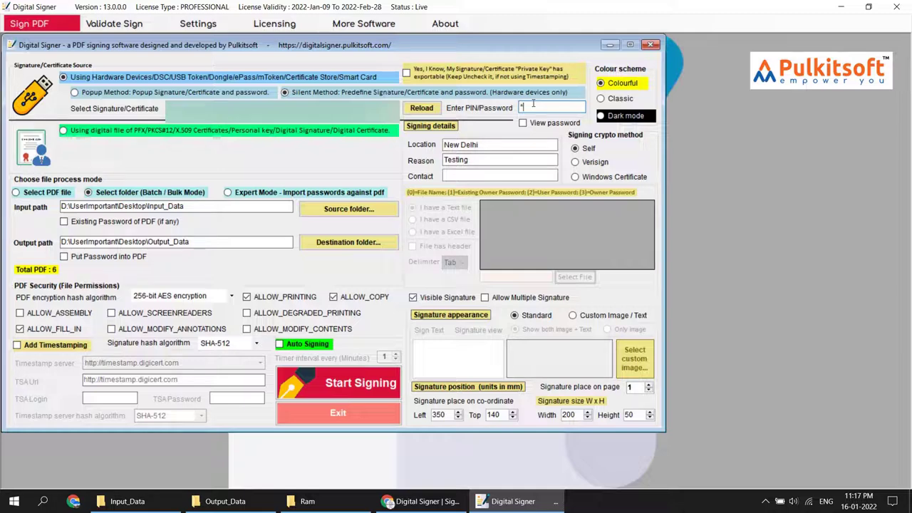
type("******")
Step: Sign the Input_Data folder silently and acknowledge 'PDF folder Signed successfully'
left_click(328, 385)
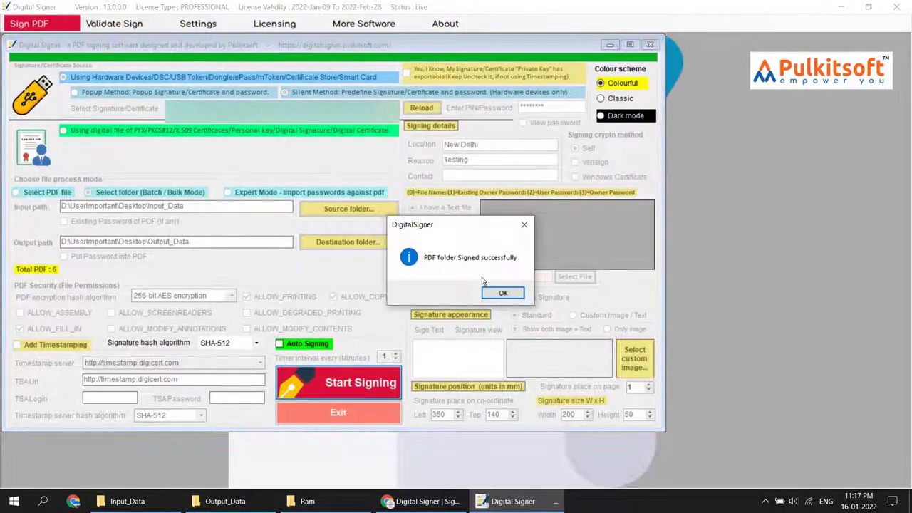
left_click(499, 294)
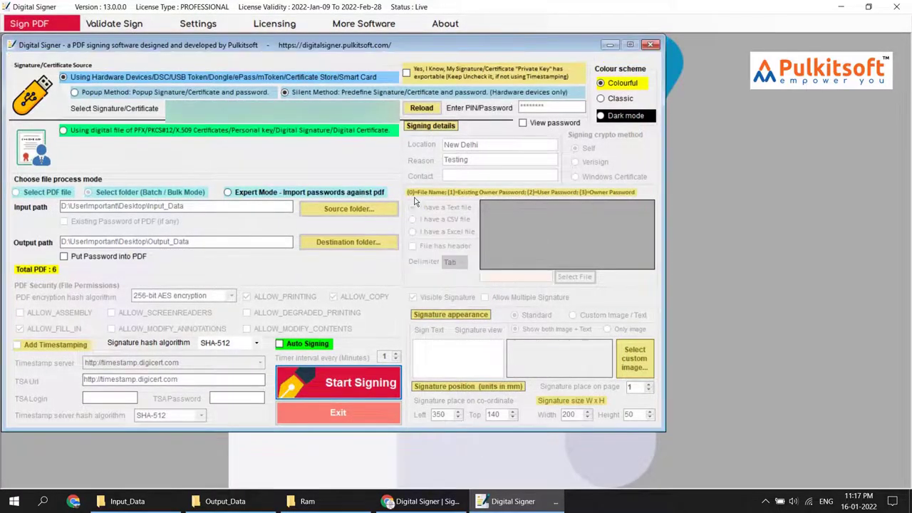
Step: Delete the six silently signed PDFs from Output_Data, check Input_Data, and return to Digital Signer
left_click(251, 503)
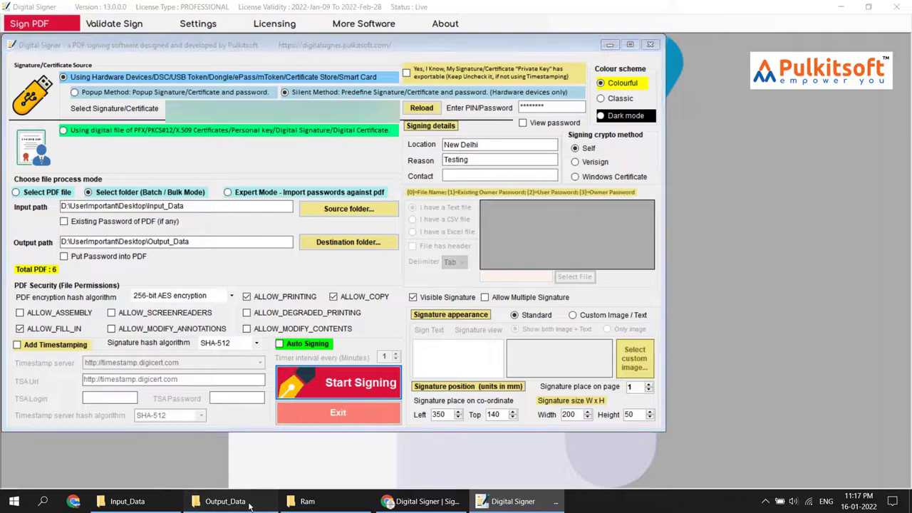
left_click_drag(784, 340, 745, 135)
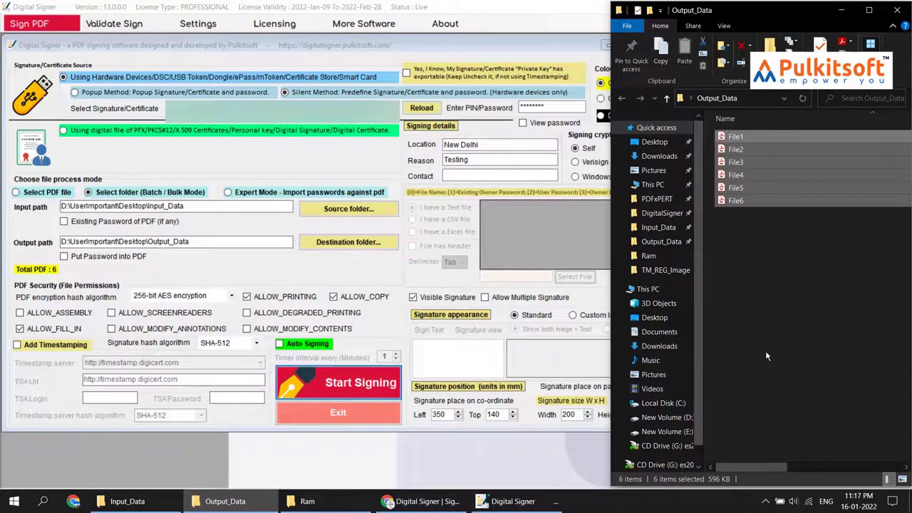
key("Delete")
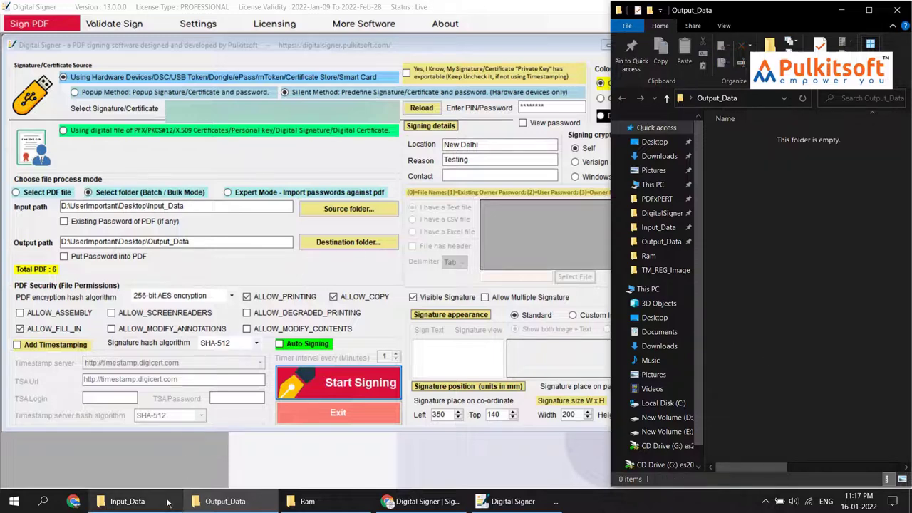
left_click(156, 504)
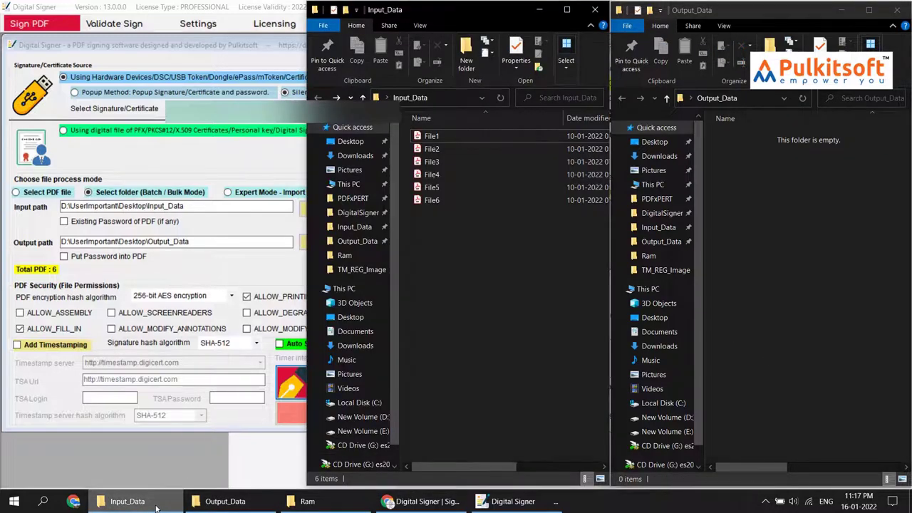
left_click(203, 50)
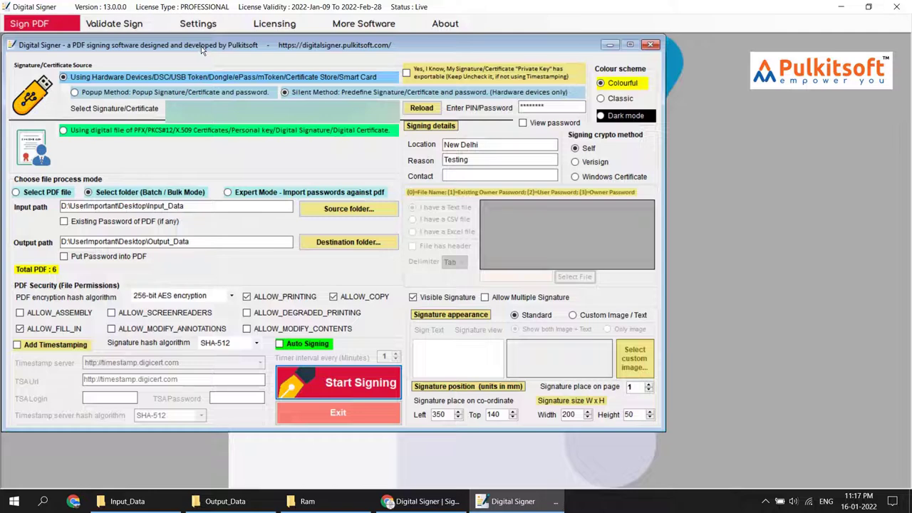
Step: Switch to PFX file signing, pick Pulkitsoft.pfx, then close the signing form
left_click(95, 134)
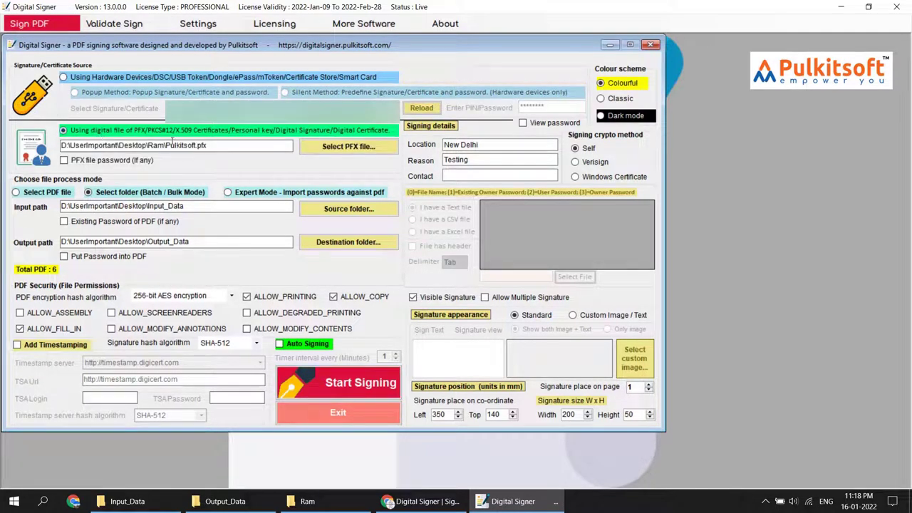
left_click(255, 146)
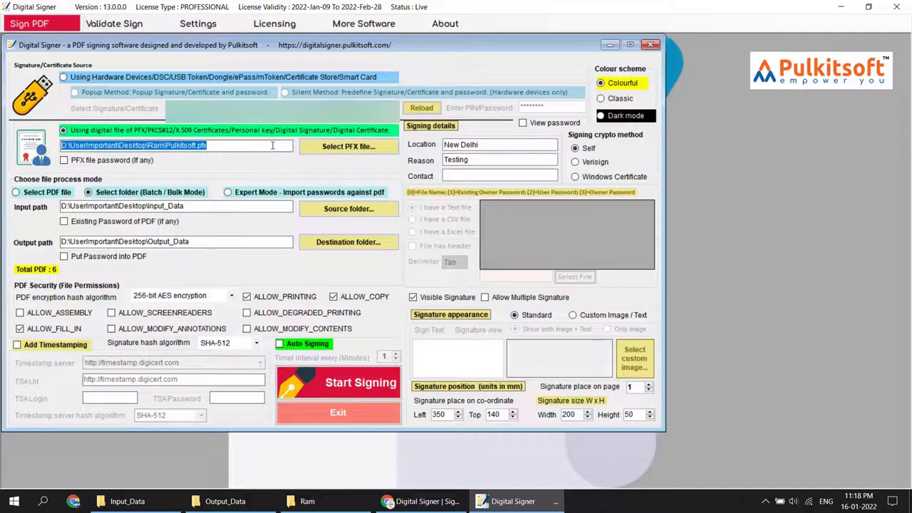
left_click(338, 147)
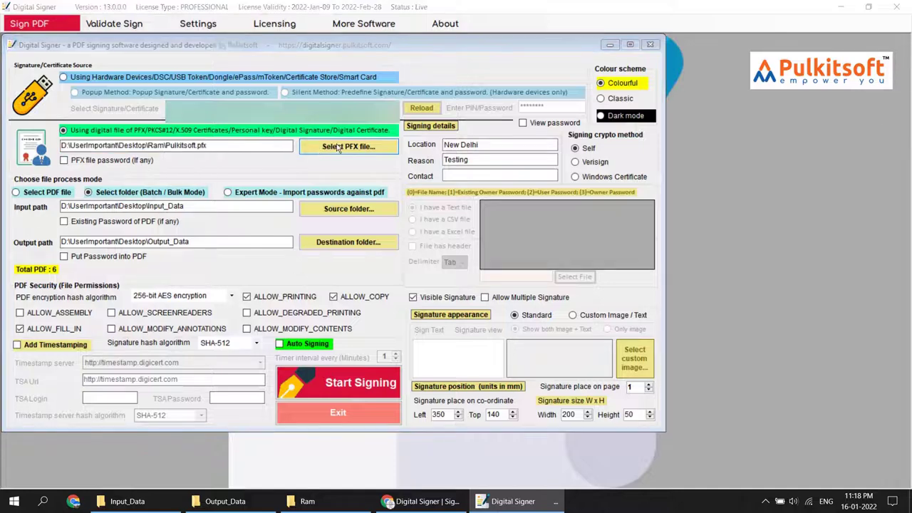
double_click(143, 138)
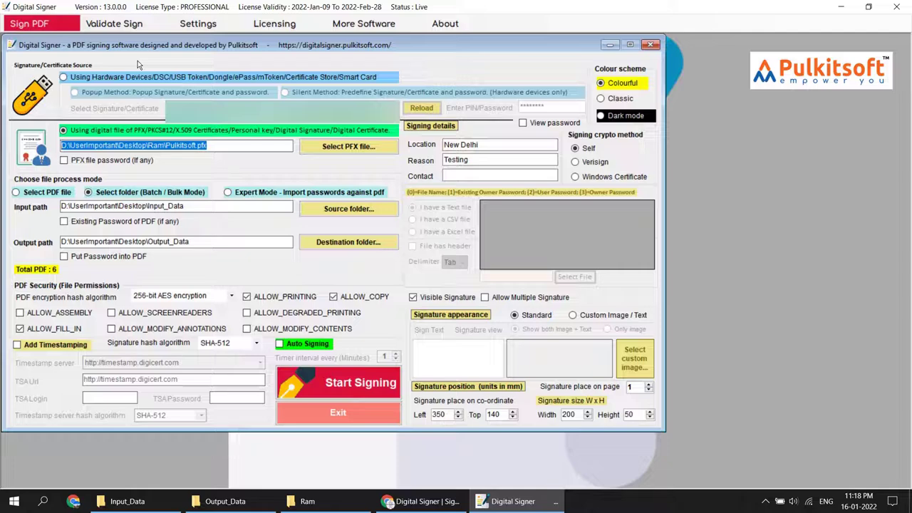
left_click(338, 413)
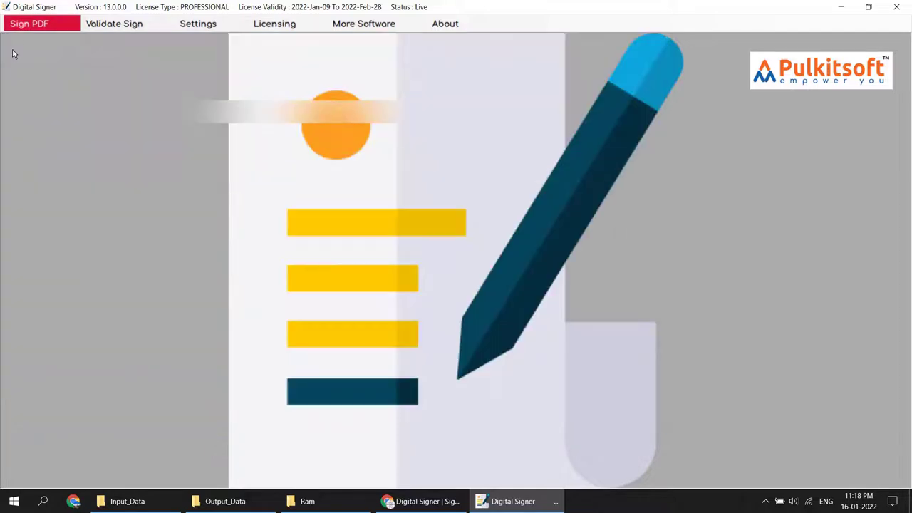
Step: In a reopened Sign PDF form, use Pulkitsoft.pfx with its password in Select folder (Batch / Bulk Mode)
left_click(20, 25)
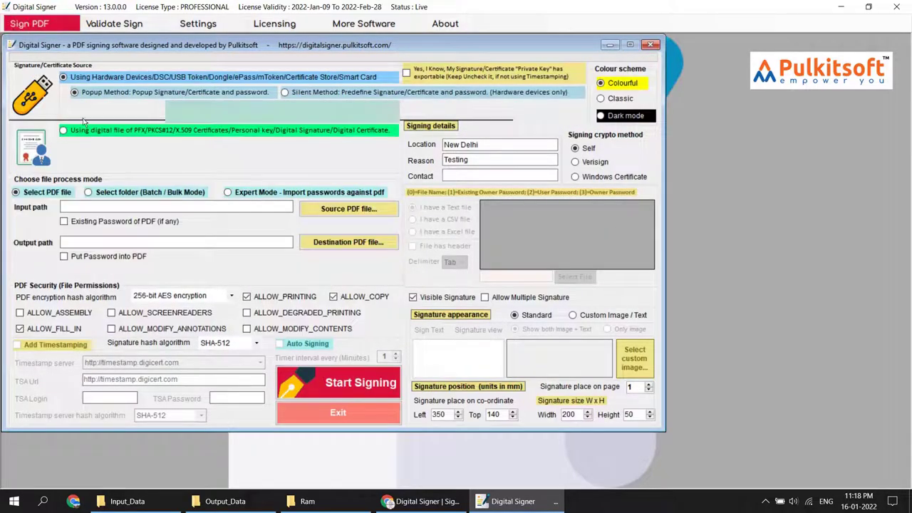
left_click(84, 130)
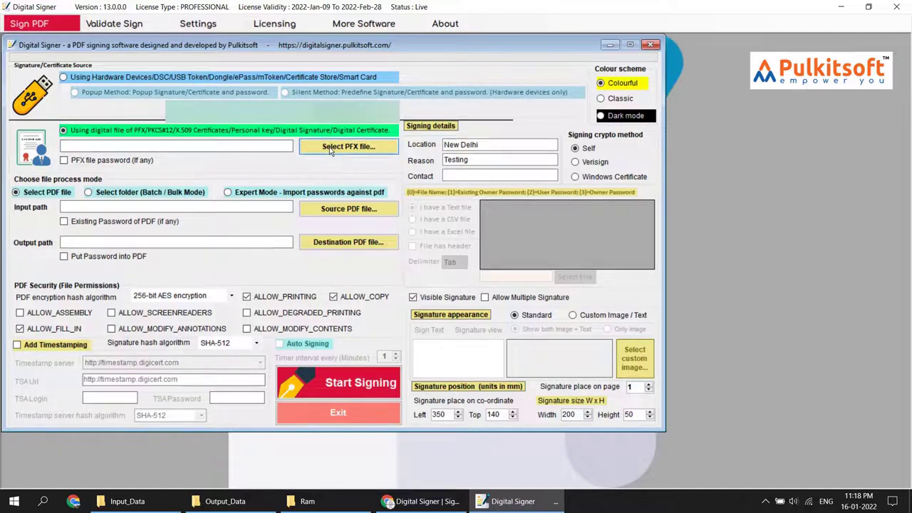
left_click(329, 148)
double_click(100, 138)
left_click(92, 164)
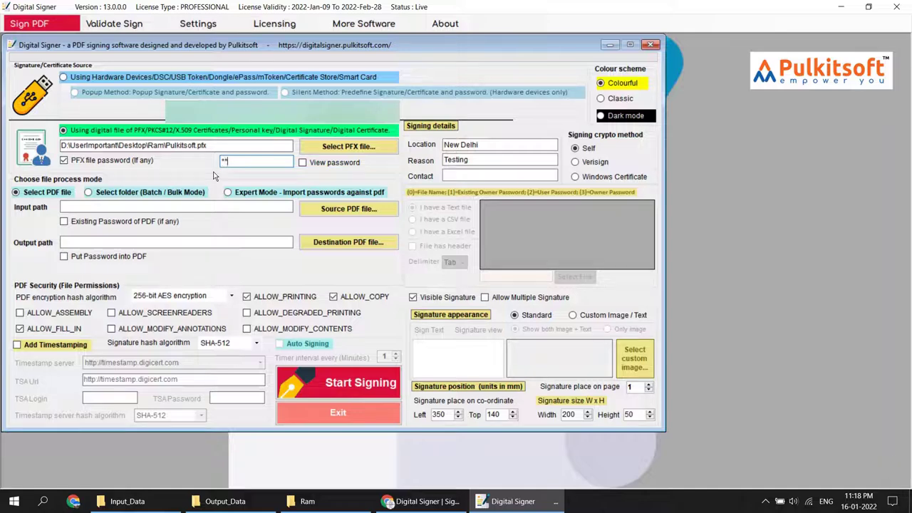
type("********")
left_click(154, 194)
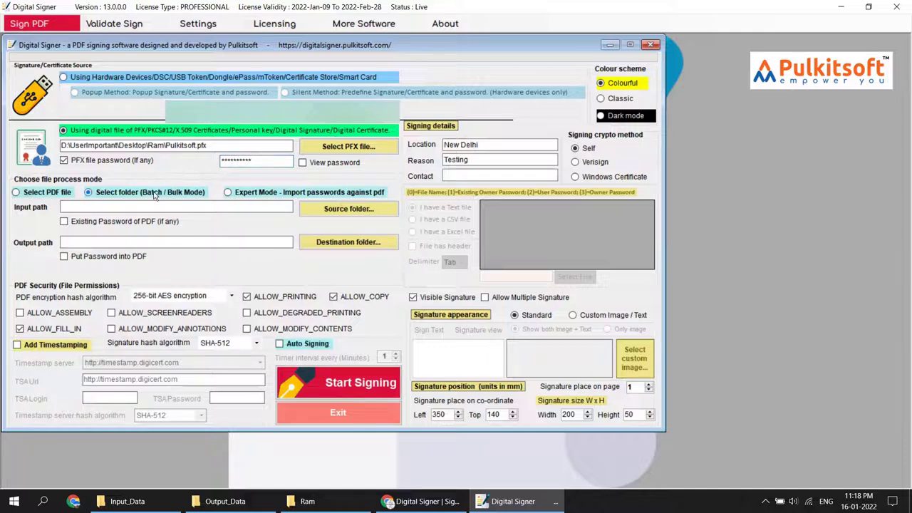
Step: Set the source folder to Input_Data (6 PDFs) and the destination folder to Output_Data
left_click(340, 212)
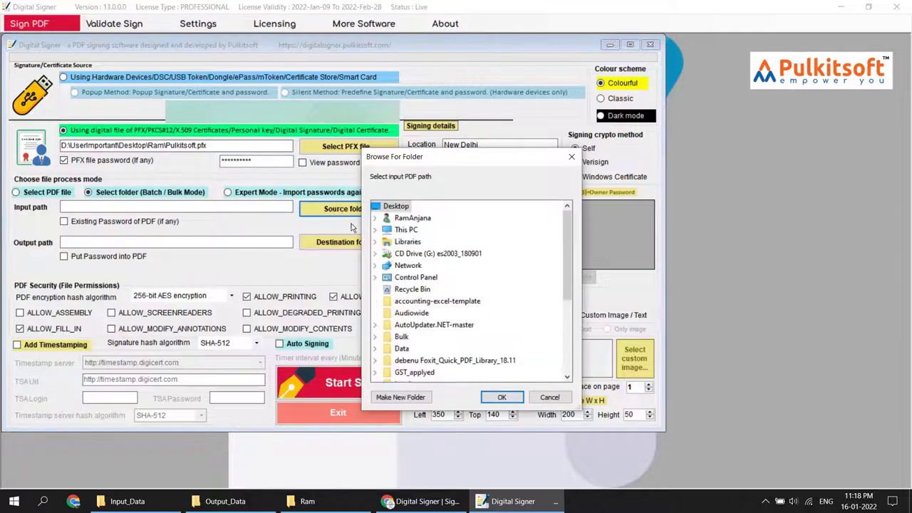
scroll(414, 285, "down", 3)
left_click(412, 289)
left_click(502, 397)
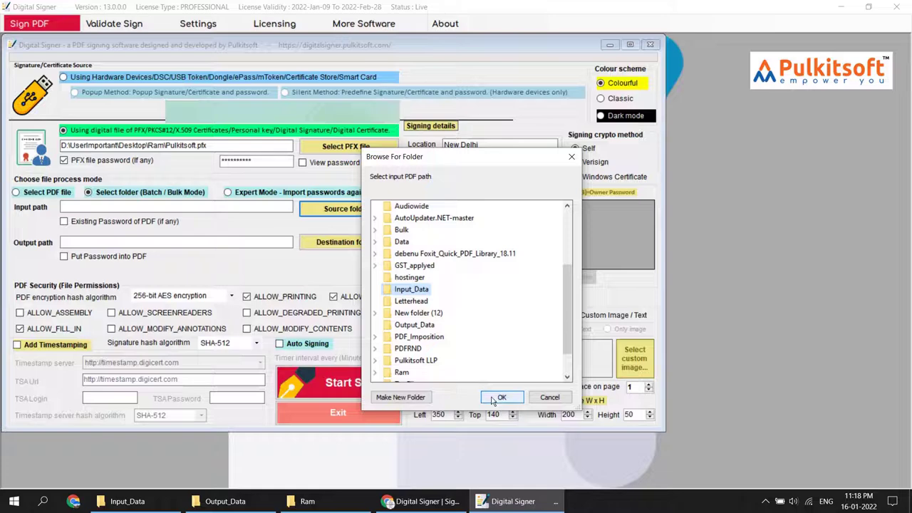
left_click(335, 244)
scroll(415, 299, "down", 3)
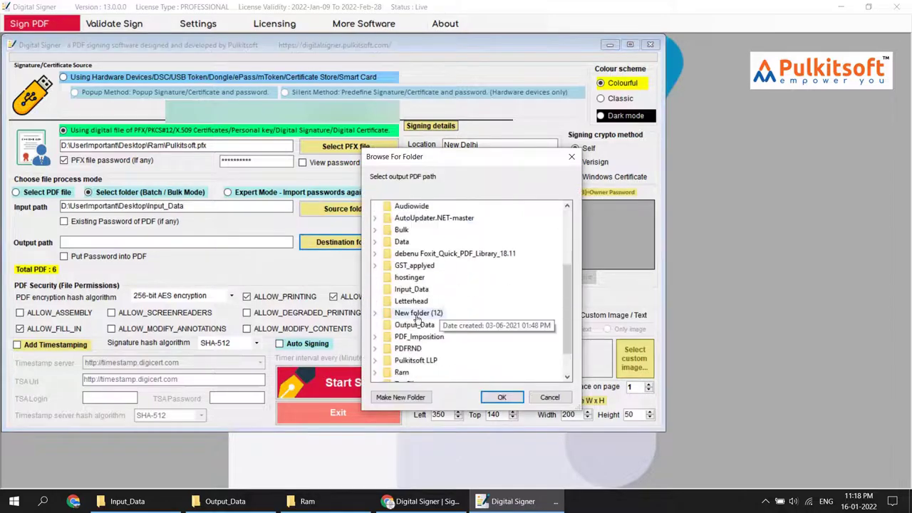
left_click(414, 325)
left_click(502, 397)
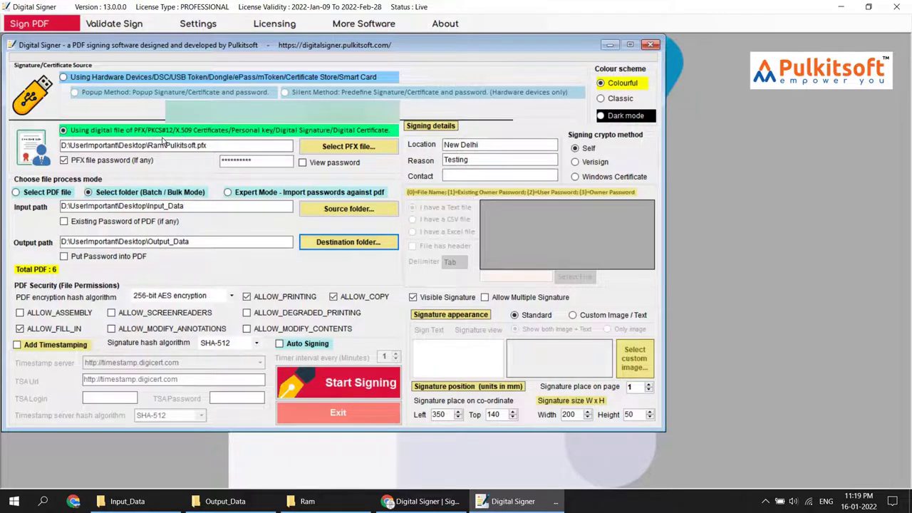
Step: Confirm Output_Data is empty, batch-sign the six PDFs with the PFX, then open signed File4
left_click(241, 505)
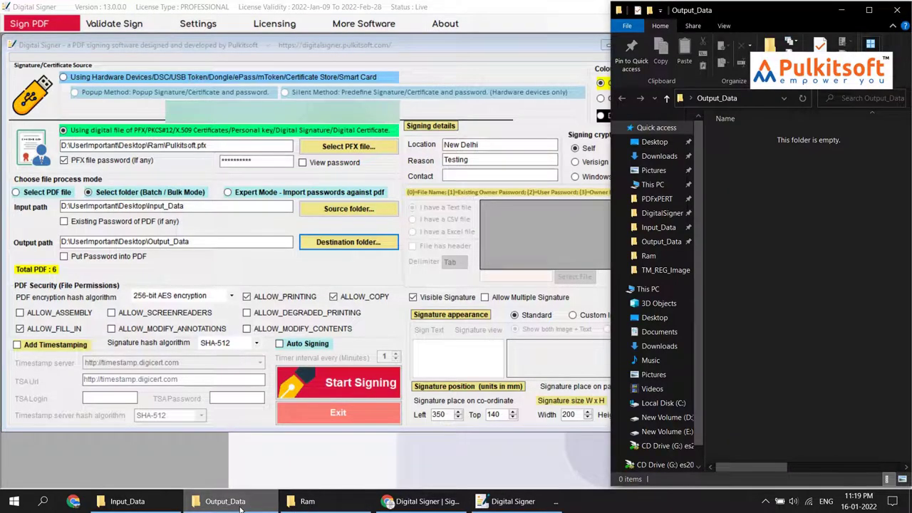
left_click(241, 506)
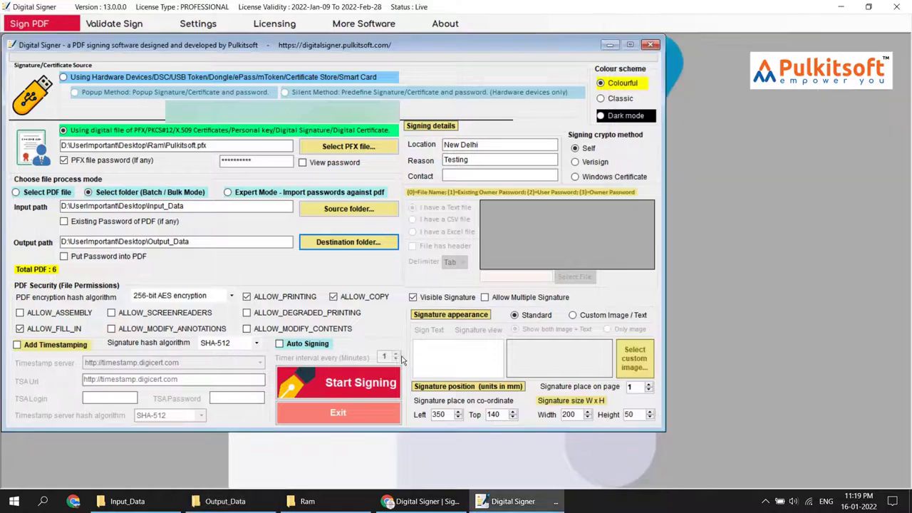
left_click(355, 384)
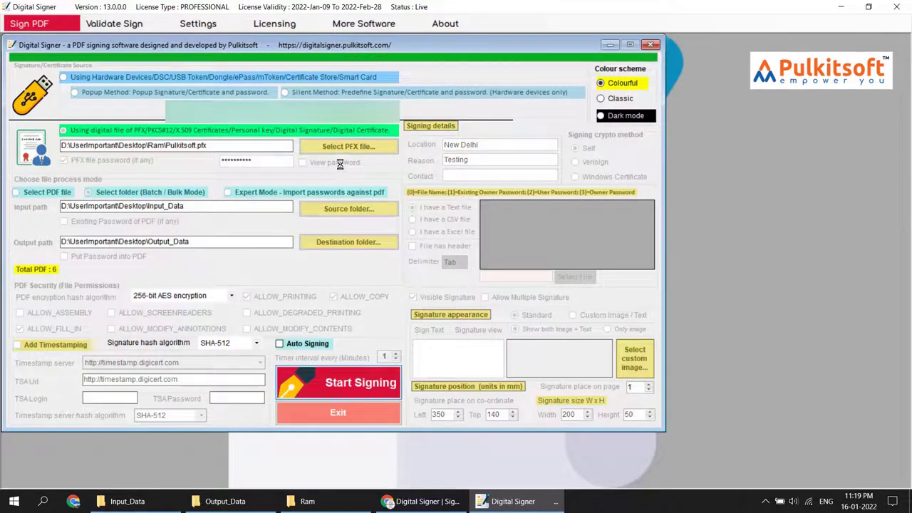
left_click(498, 292)
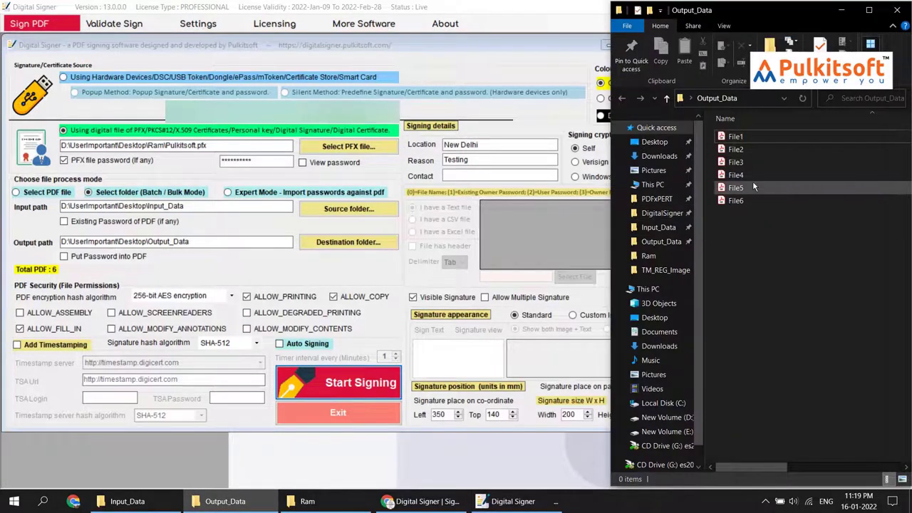
left_click(744, 176)
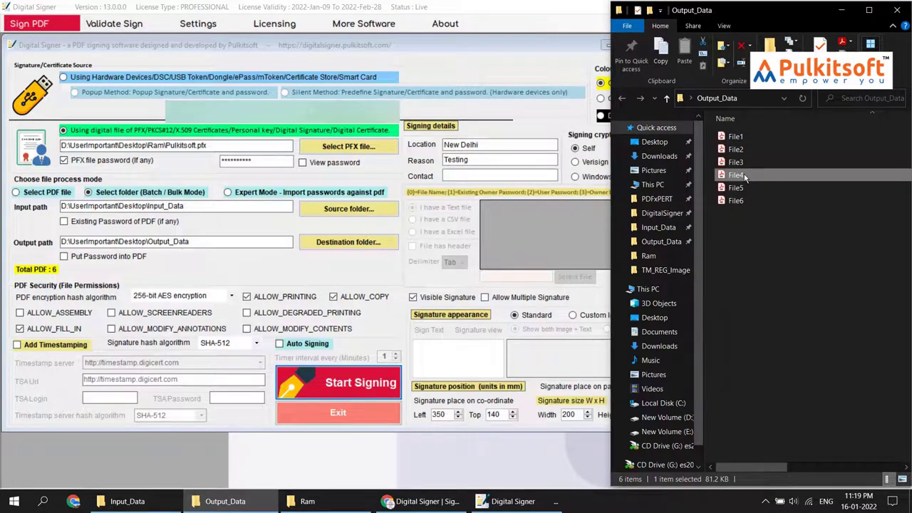
double_click(745, 177)
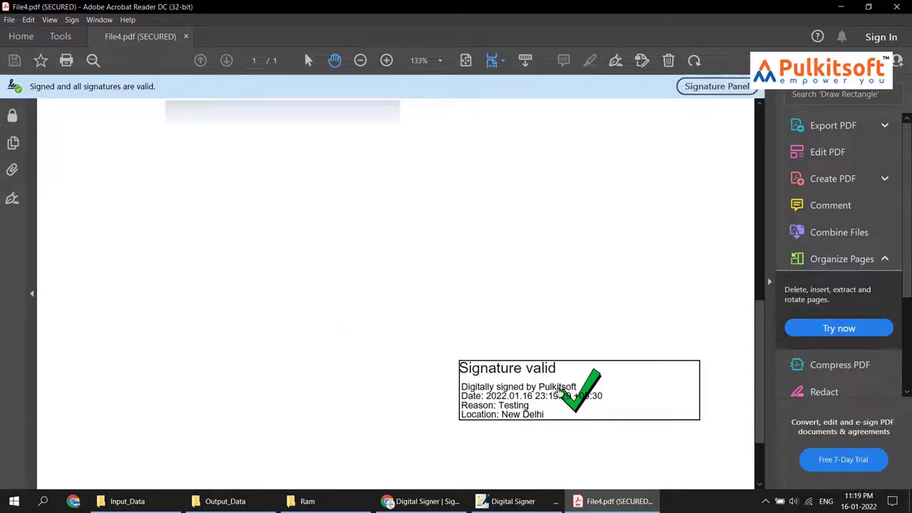
Step: Verify File4's PFX-based signature is valid, close Acrobat Reader, and return to Digital Signer
left_click(510, 501)
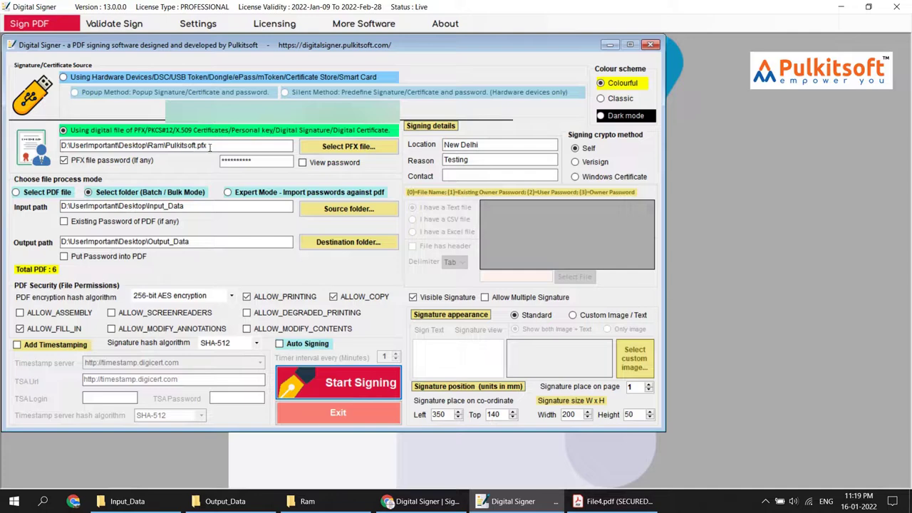
left_click(613, 501)
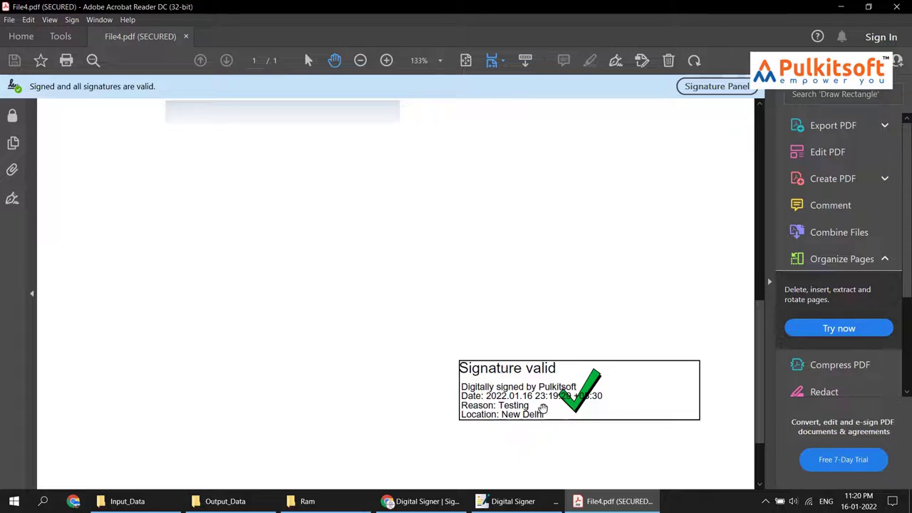
left_click(543, 408)
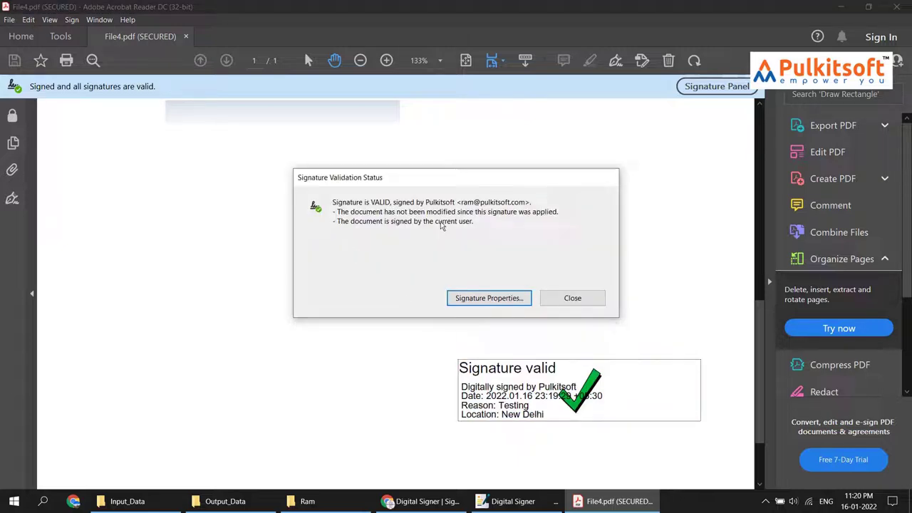
left_click(571, 299)
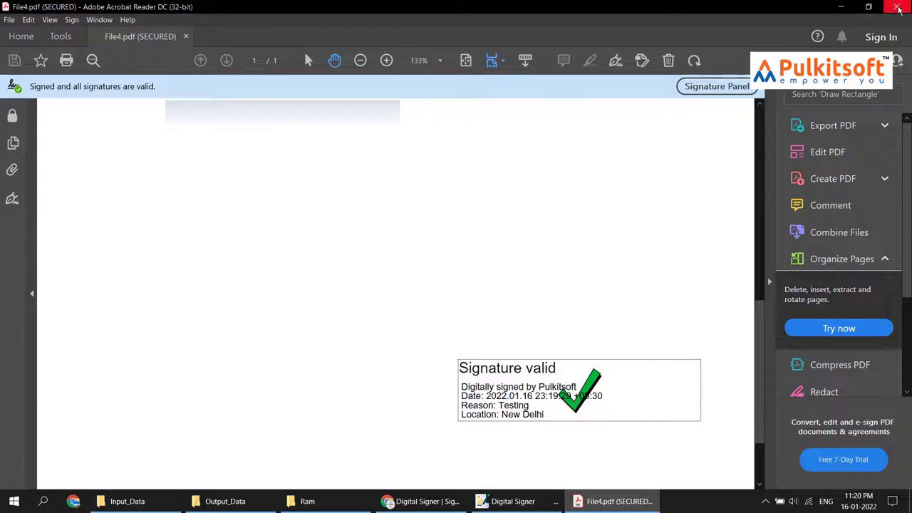
left_click(898, 9)
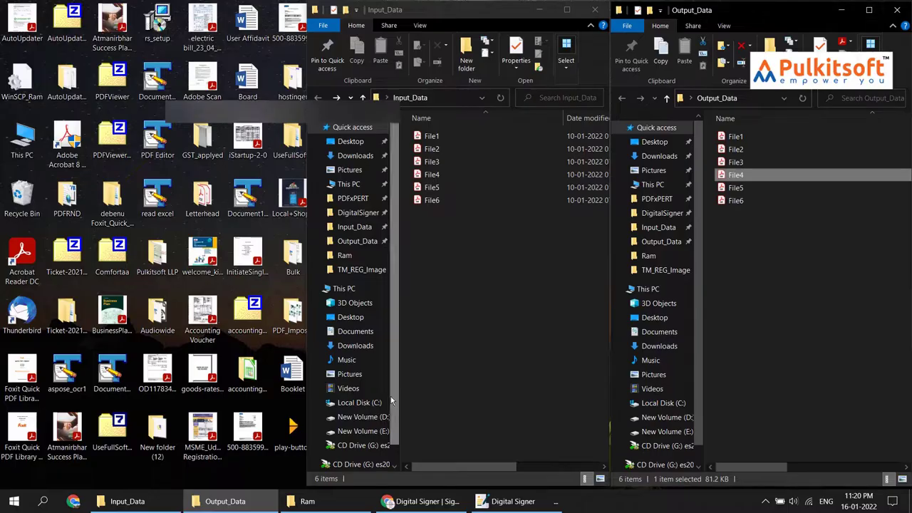
left_click(507, 501)
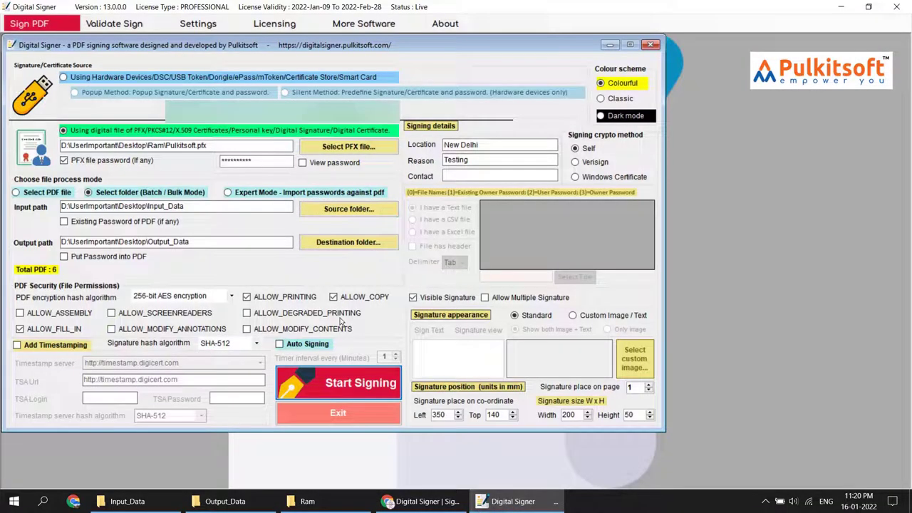